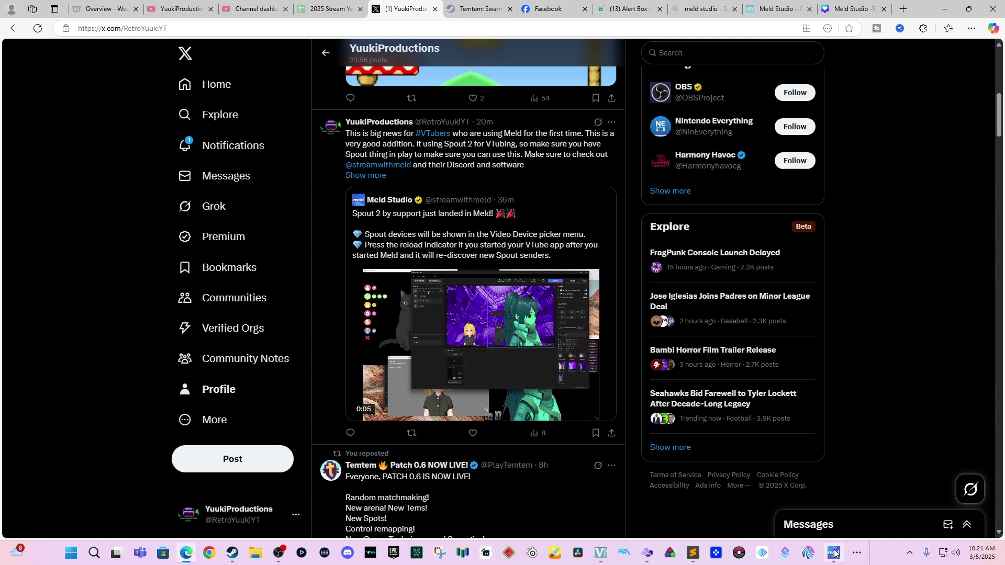
# Switch from the browser to Meld Studio's scene with the VSeeFace avatar and Super Luigi Land 2 overlay.
pyautogui.moveTo(835, 554)
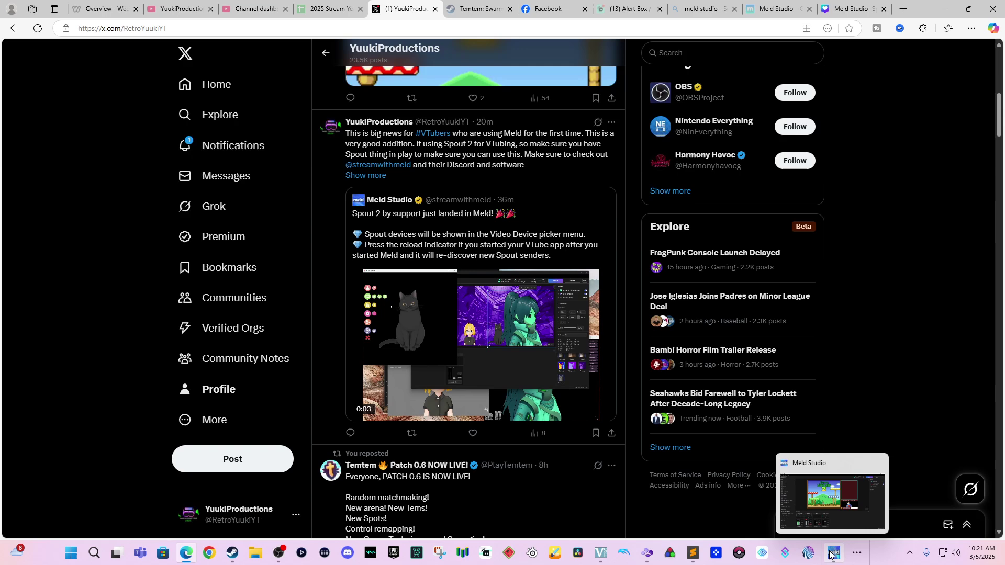
pyautogui.click(832, 554)
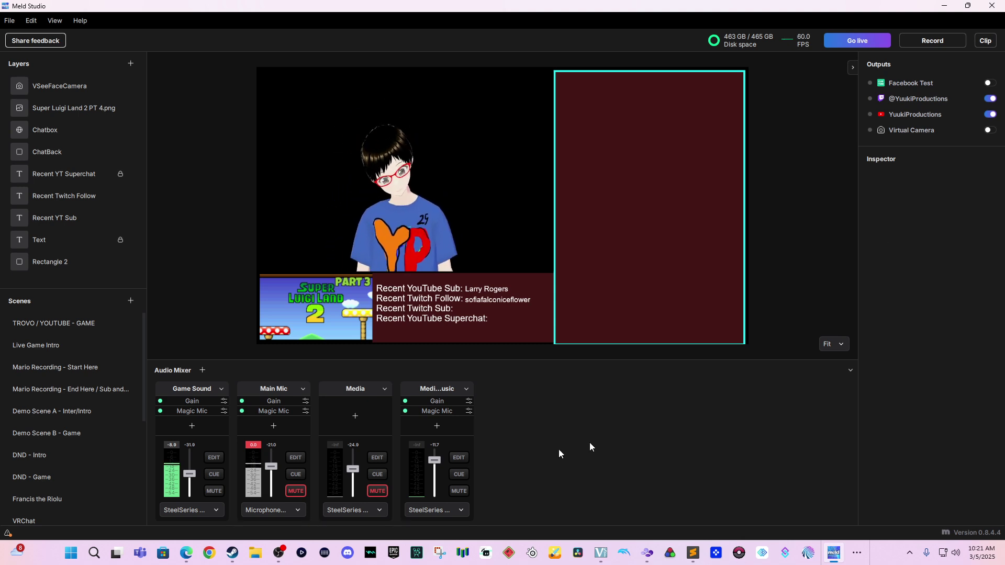
# Bring the VSeeFace window with the live-tracked avatar in front of Meld Studio.
pyautogui.click(600, 554)
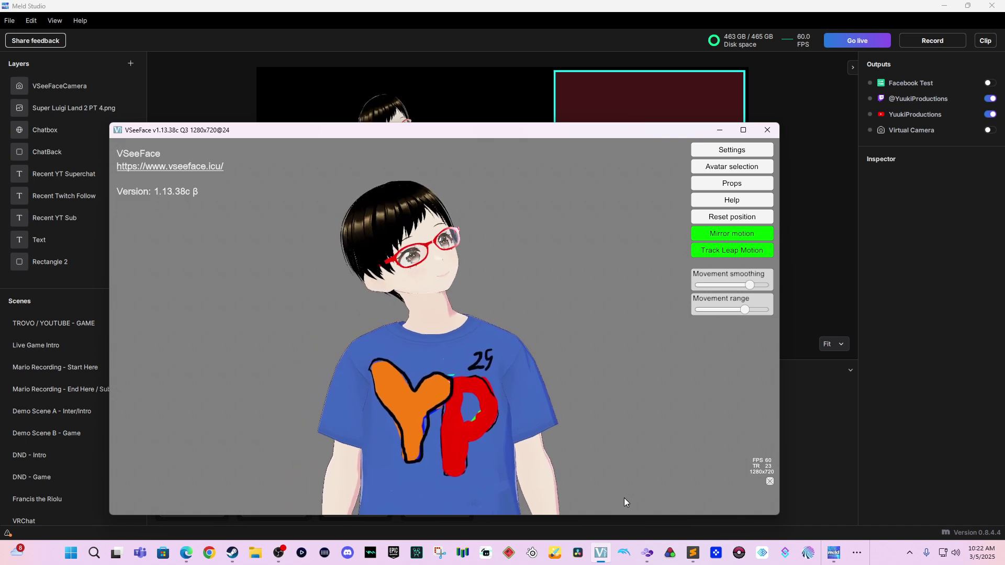
# Delete the VSeeFaceCamera layer from the Meld Studio scene and open the add-layer list.
pyautogui.click(886, 327)
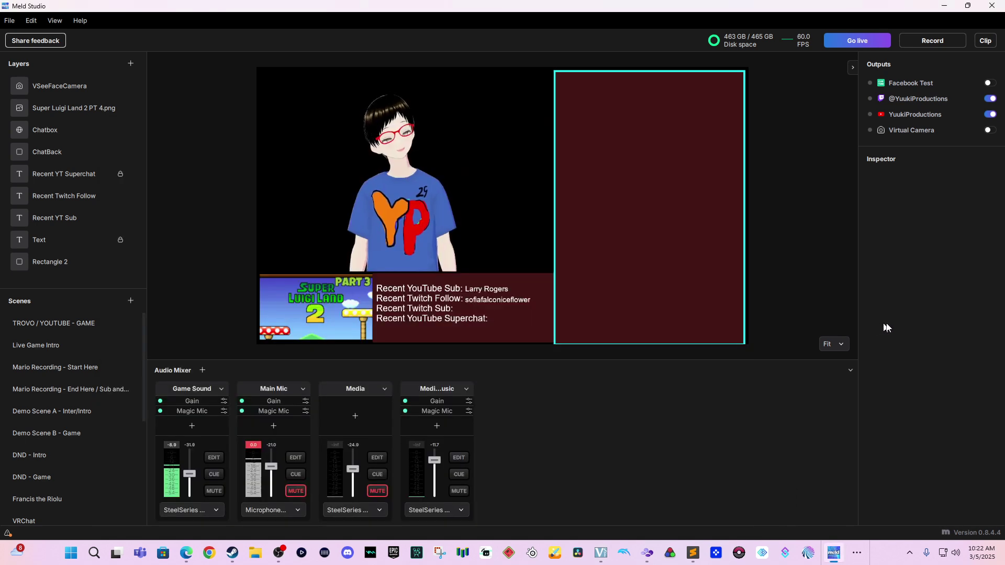
pyautogui.click(449, 135)
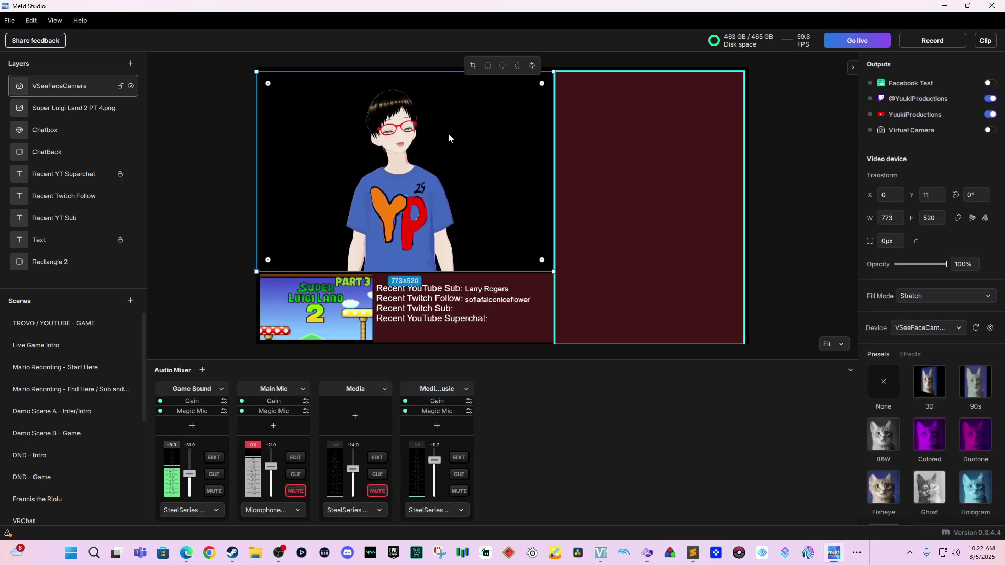
pyautogui.press('Delete')
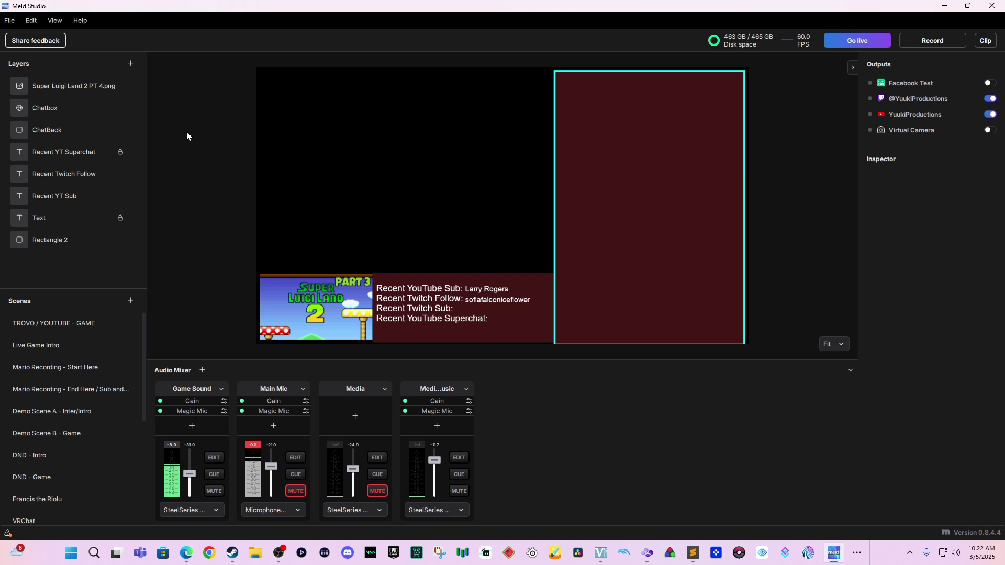
pyautogui.click(131, 65)
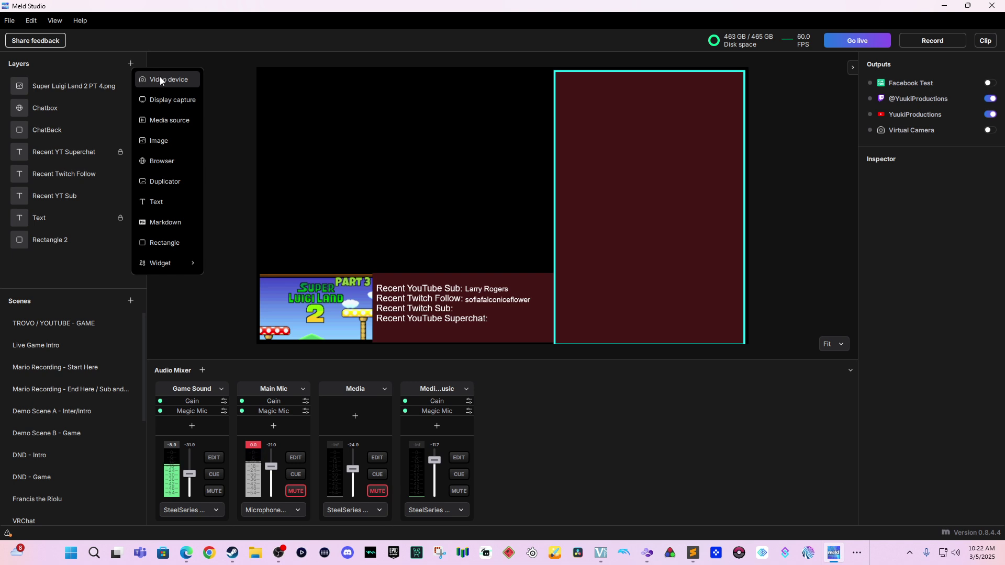
# Add a Video device layer with VSeeFaceCamera as its source.
pyautogui.click(160, 80)
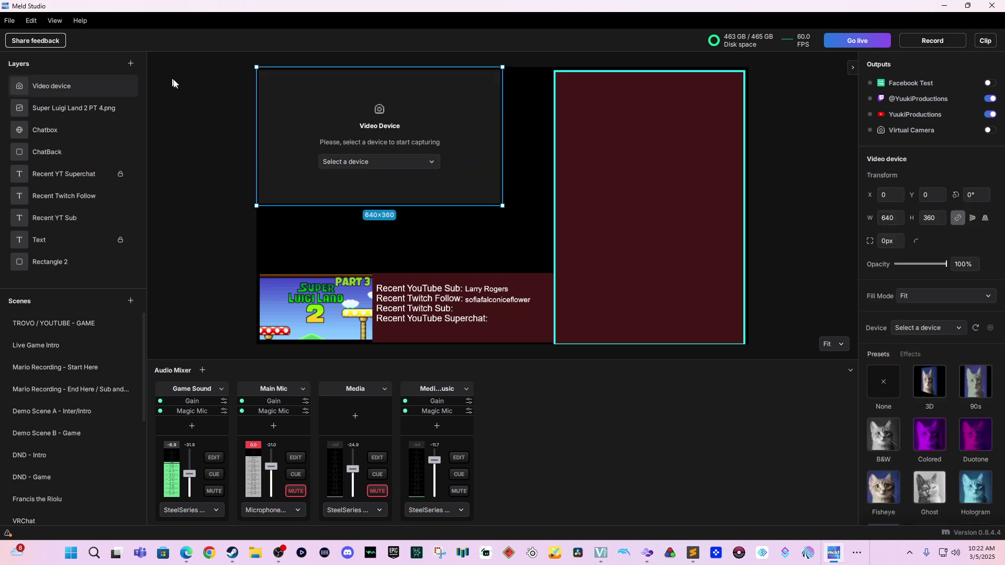
pyautogui.click(403, 166)
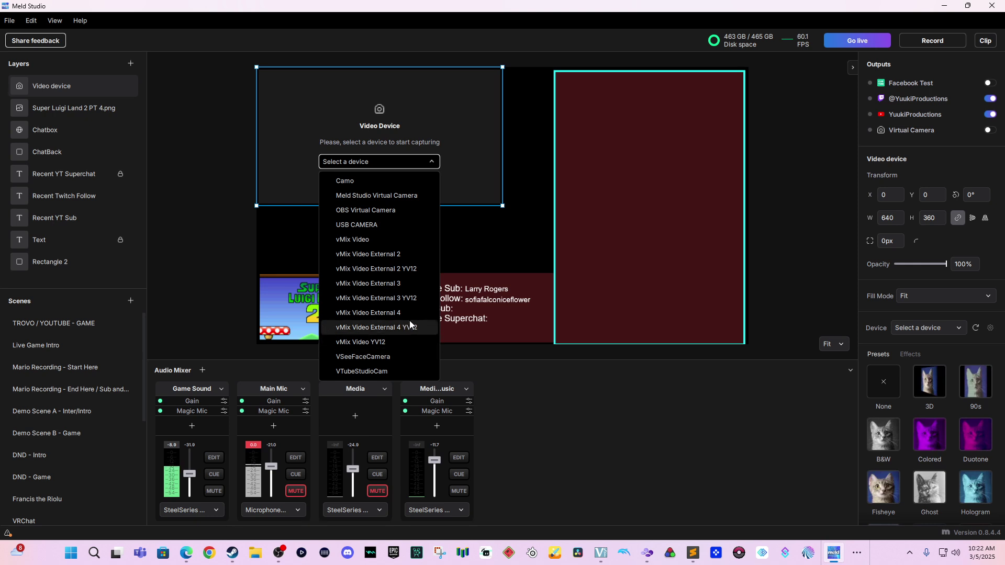
pyautogui.click(397, 362)
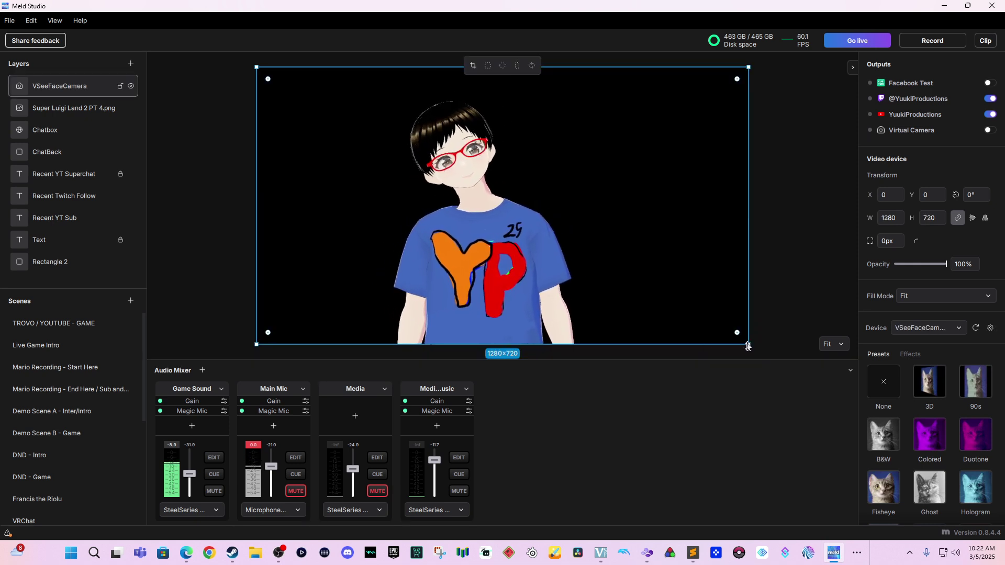
# Stretch the VSeeFaceCamera layer to canvas, unlock its aspect ratio, and size it to 773×531.
pyautogui.moveTo(748, 345); pyautogui.dragTo(440, 237)
pyautogui.rightClick(438, 222)
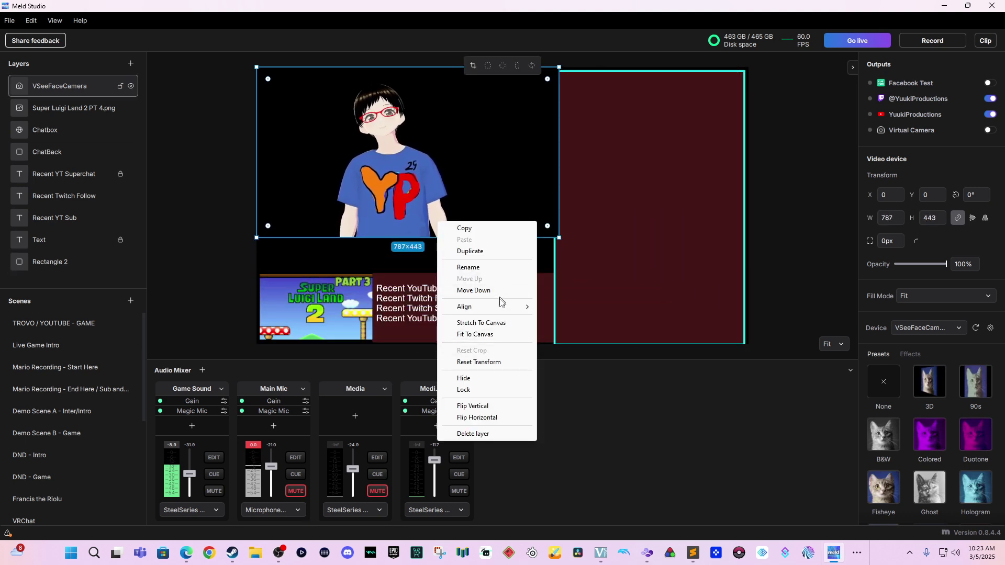
pyautogui.click(507, 324)
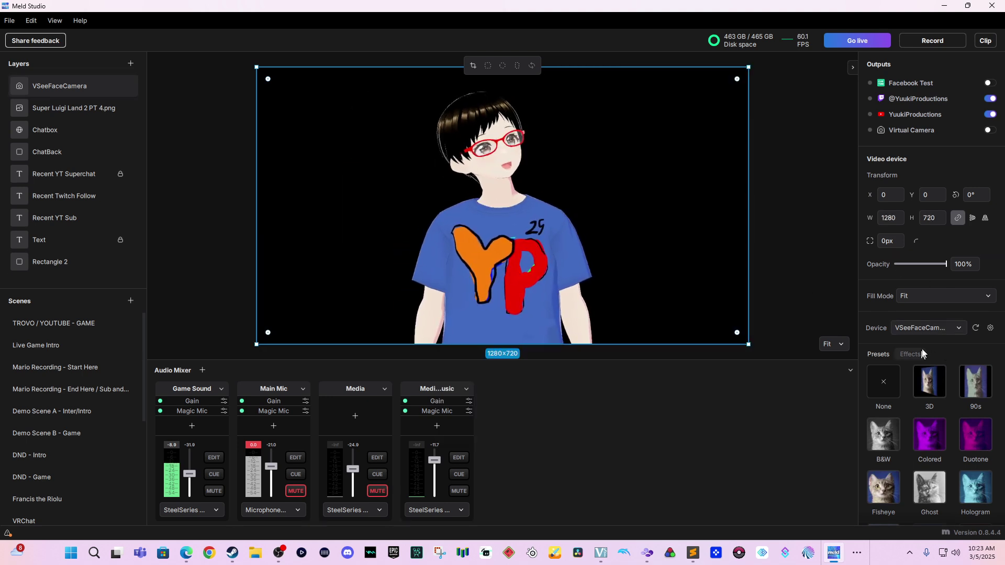
pyautogui.click(954, 218)
pyautogui.moveTo(748, 226); pyautogui.dragTo(514, 226)
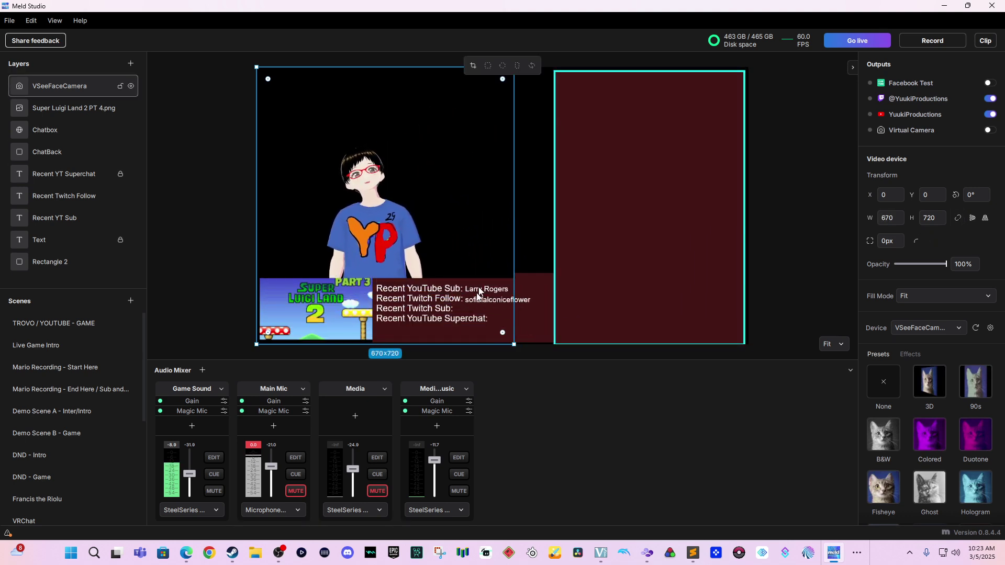
pyautogui.moveTo(484, 344); pyautogui.dragTo(486, 271)
pyautogui.moveTo(516, 204); pyautogui.dragTo(554, 206)
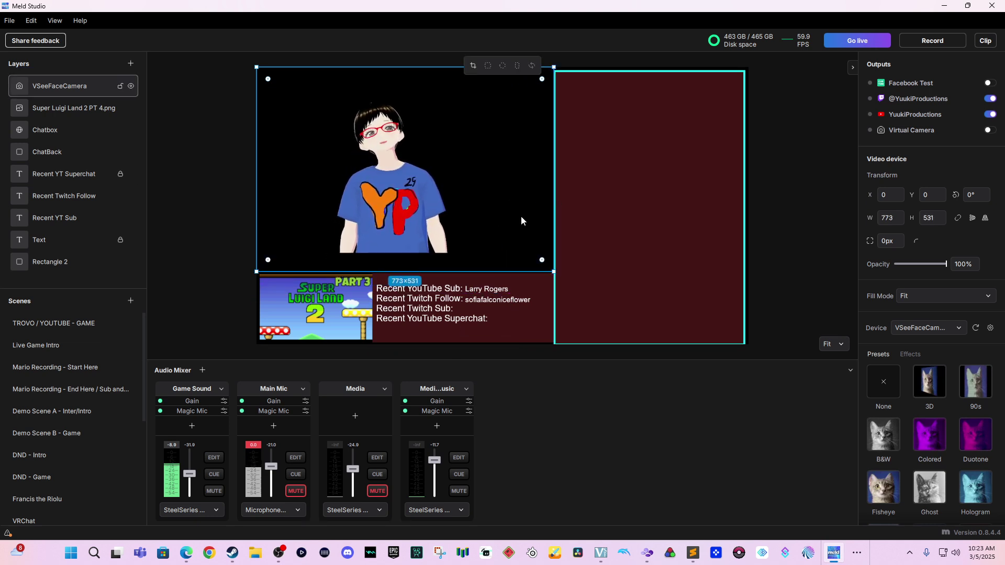
# Crop the bottom, top and left edges off the avatar camera image.
pyautogui.doubleClick(521, 216)
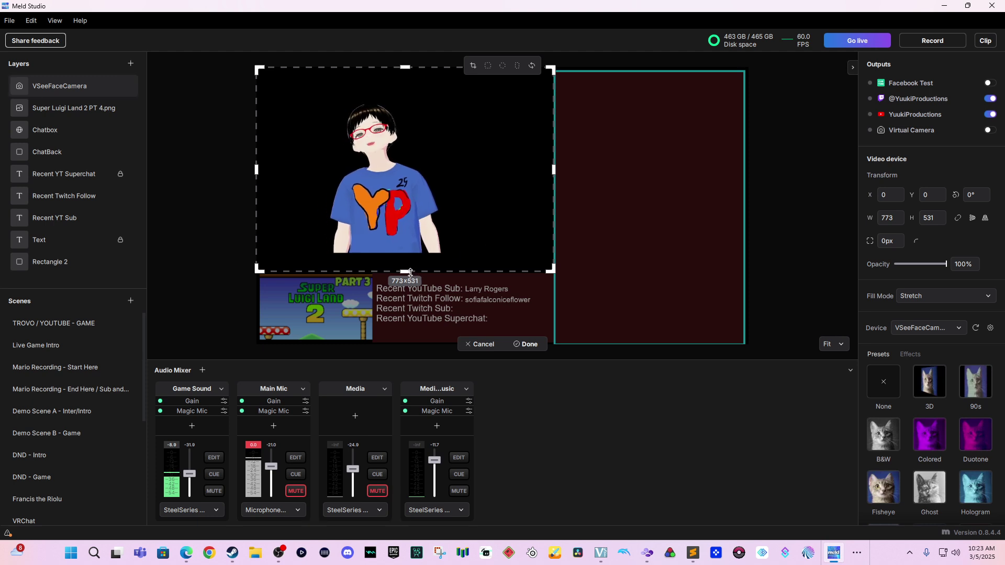
pyautogui.moveTo(409, 271); pyautogui.dragTo(412, 253)
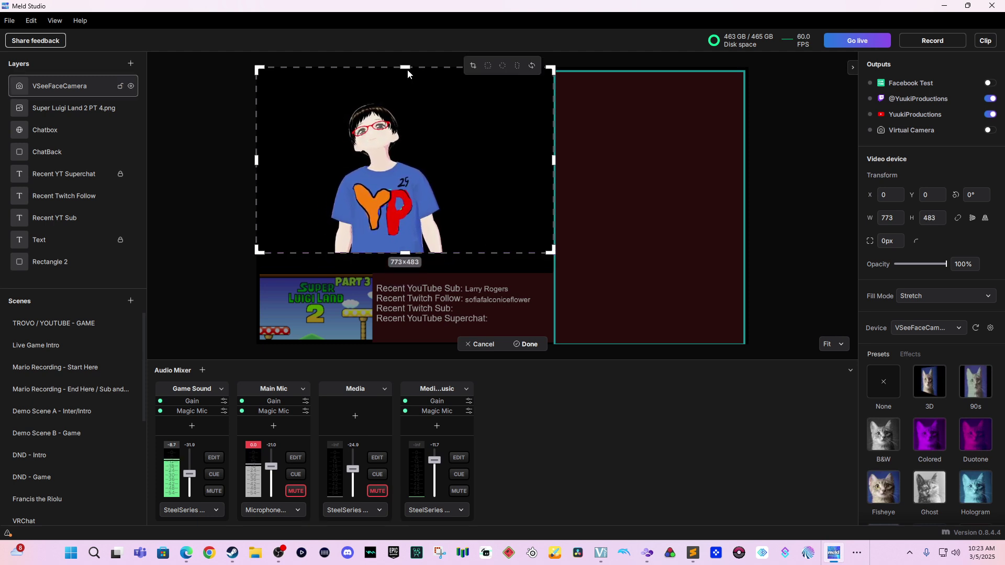
pyautogui.moveTo(407, 69); pyautogui.dragTo(415, 87)
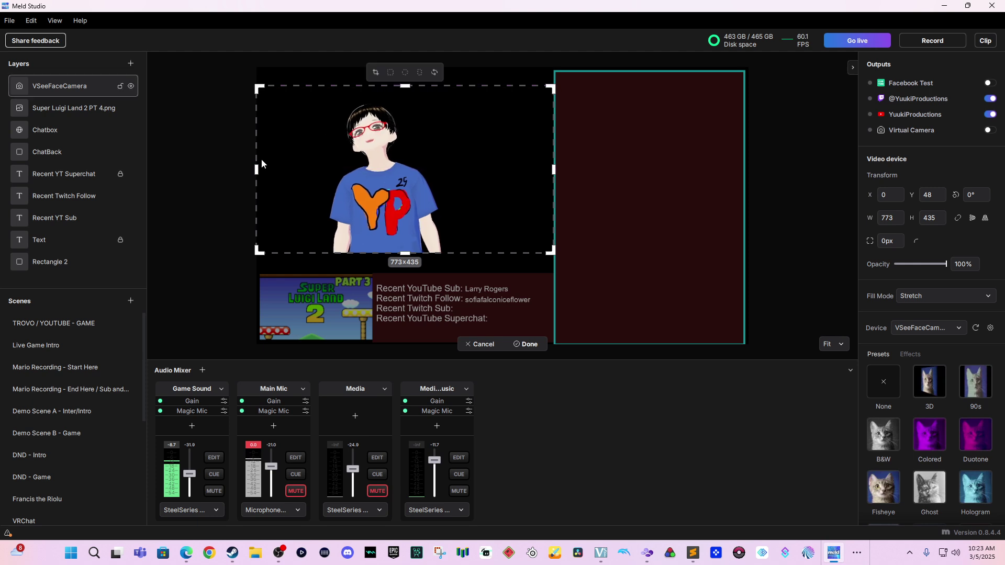
pyautogui.moveTo(261, 164)
pyautogui.mouseDown()
pyautogui.moveTo(314, 178)
pyautogui.moveTo(257, 172)
pyautogui.mouseUp()
pyautogui.click(638, 252)
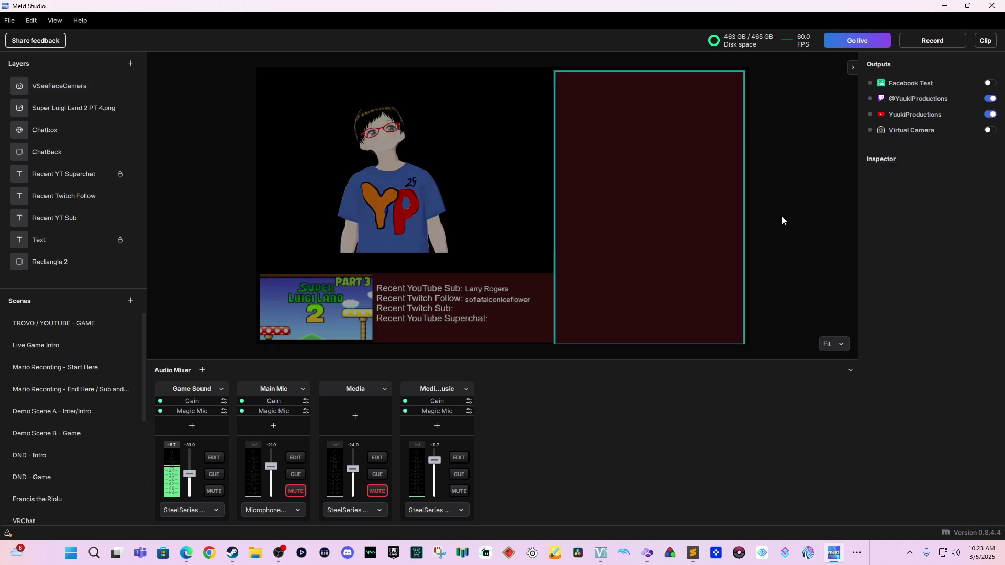
# Extend the cropped camera layer from the canvas top down to the overlay bar.
pyautogui.click(507, 249)
pyautogui.moveTo(501, 255); pyautogui.dragTo(501, 272)
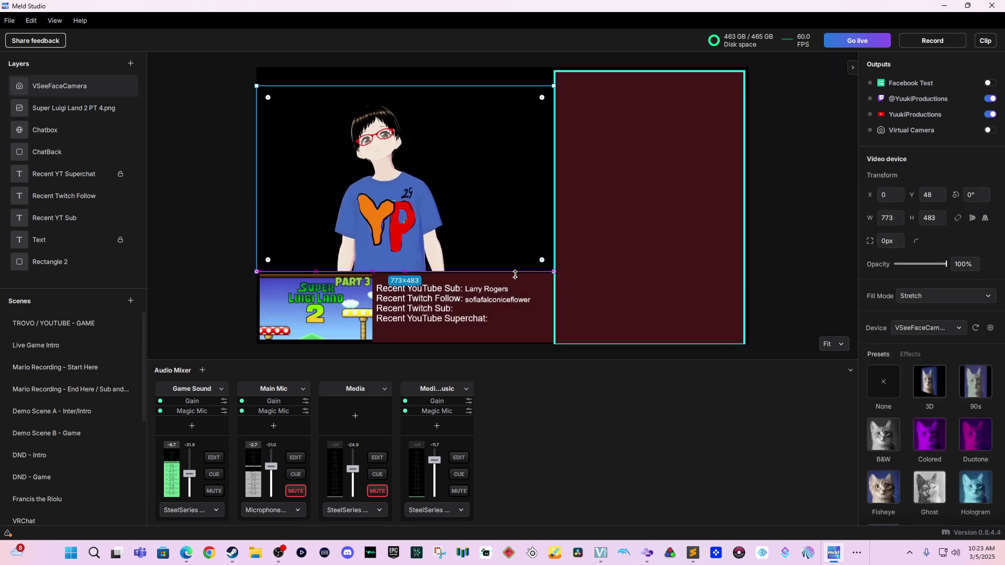
pyautogui.moveTo(453, 86); pyautogui.dragTo(471, 67)
pyautogui.click(754, 238)
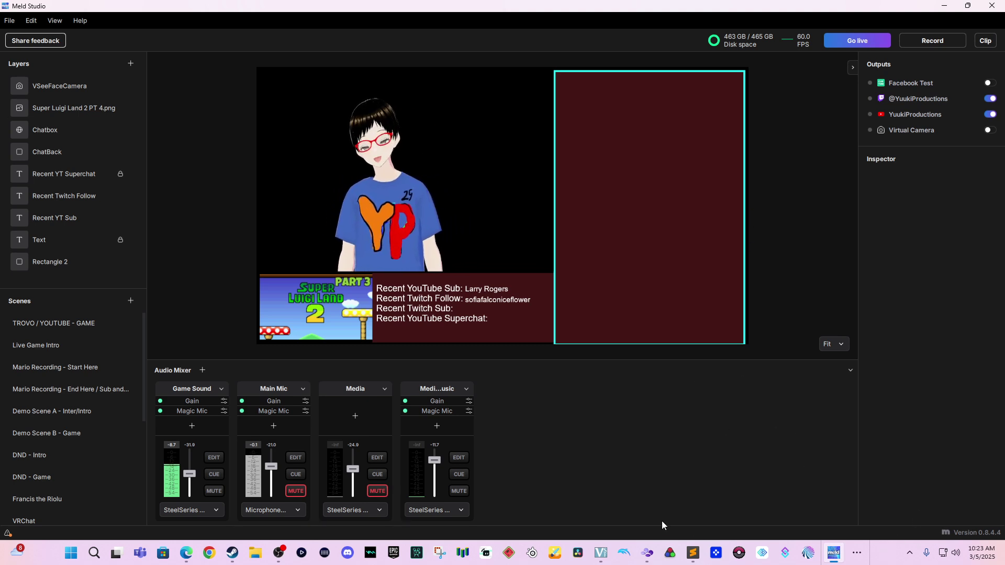
# Open VSeeFace's General settings, scroll to the background image section, and move the window aside.
pyautogui.click(601, 552)
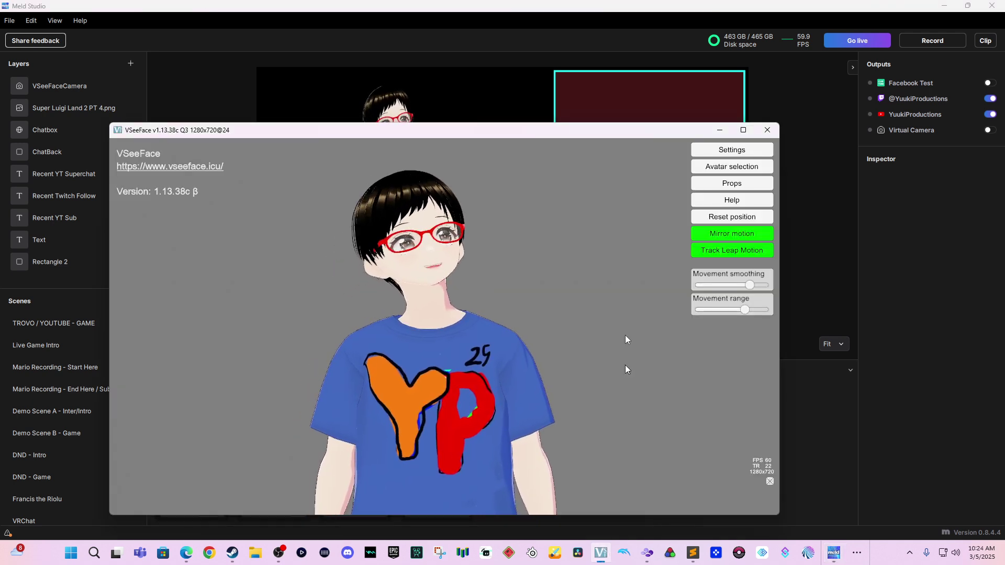
pyautogui.click(724, 153)
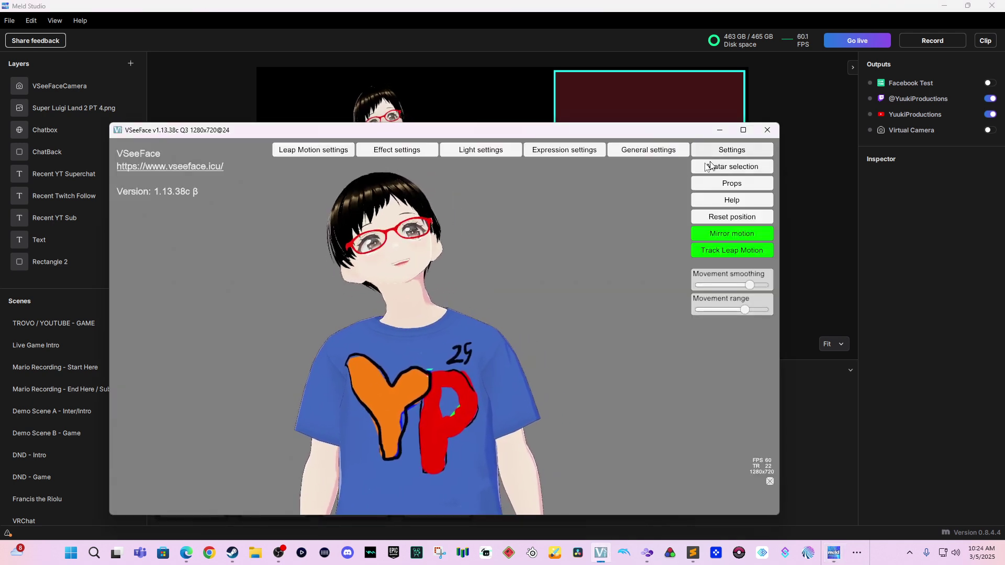
pyautogui.click(655, 152)
pyautogui.scroll(-1, 539, 239)
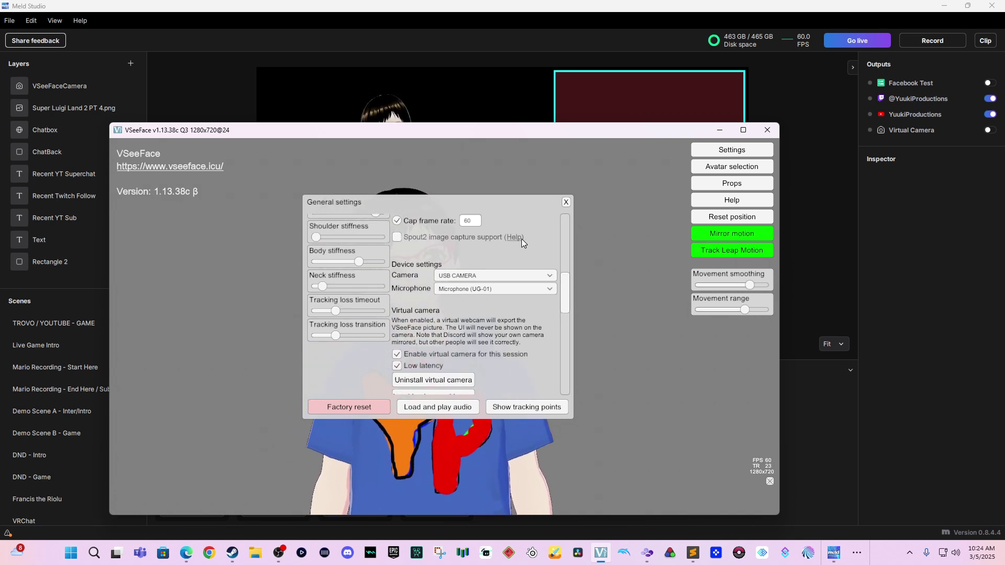
pyautogui.scroll(3, 523, 243)
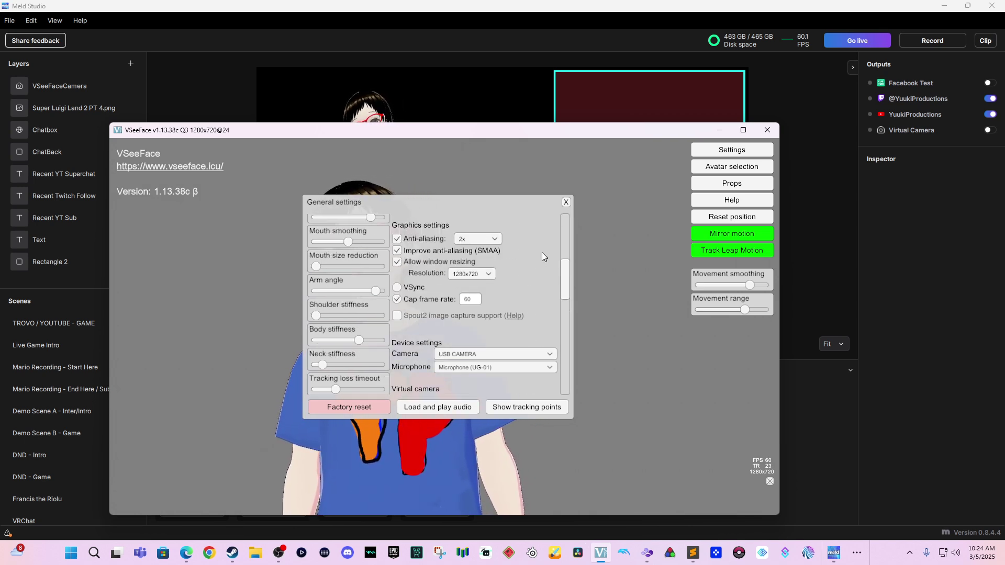
pyautogui.scroll(-1, 543, 280)
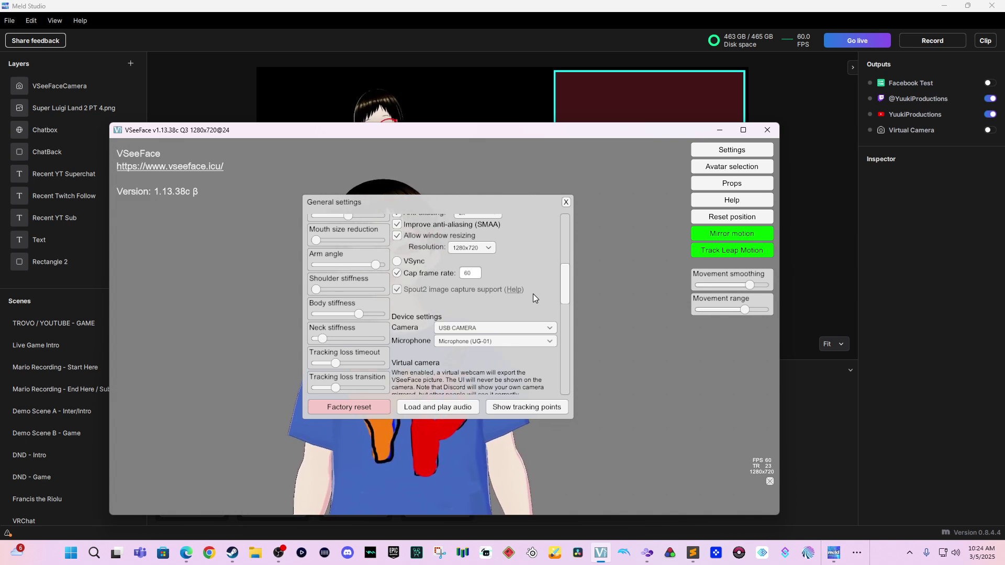
pyautogui.scroll(-2, 533, 294)
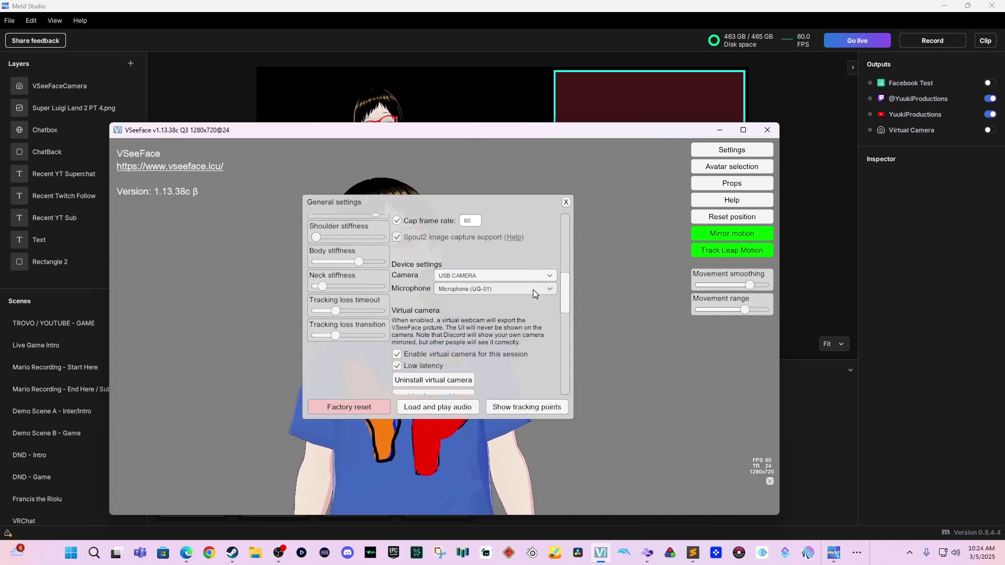
pyautogui.scroll(-1, 533, 290)
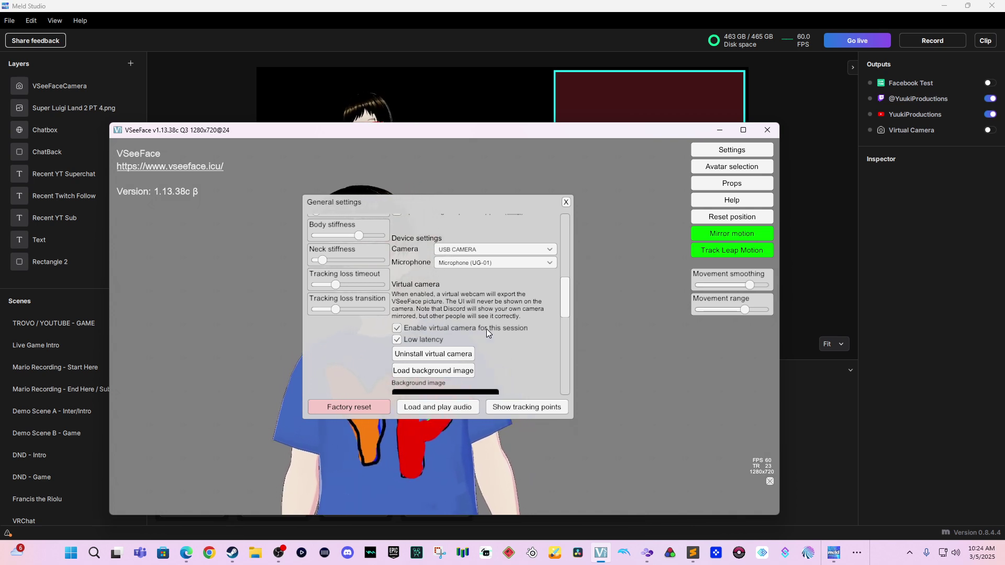
pyautogui.scroll(-2, 481, 330)
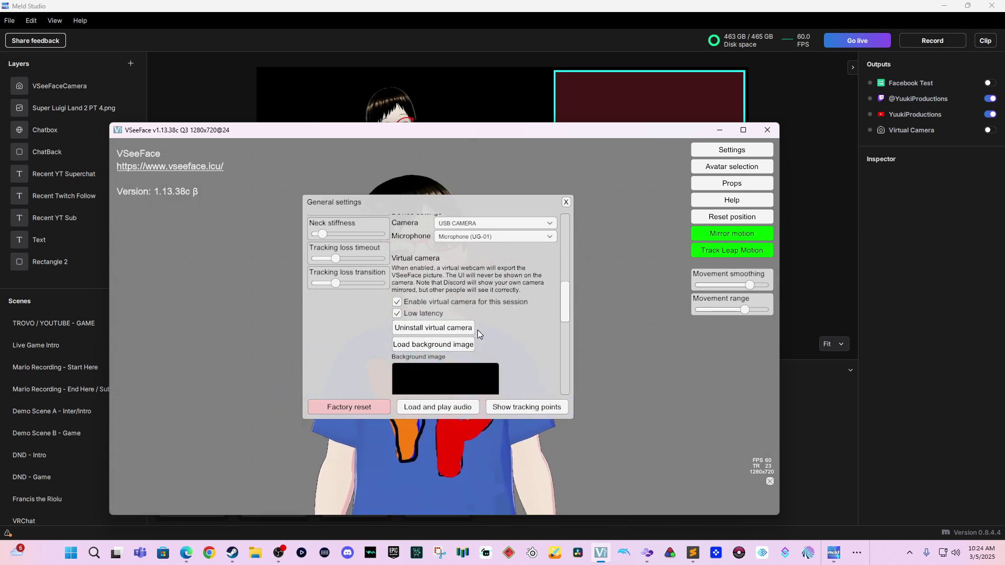
pyautogui.scroll(-1, 478, 328)
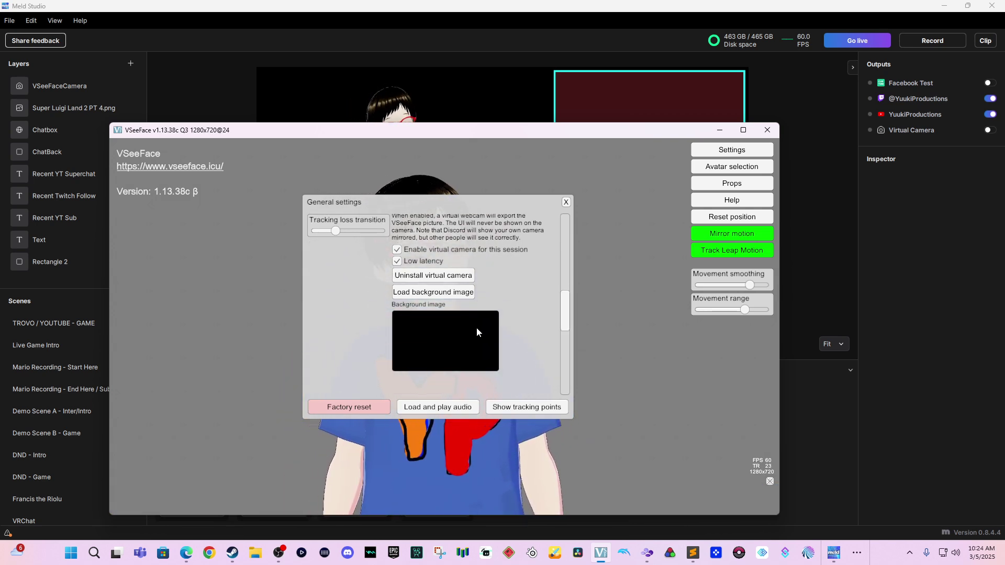
pyautogui.moveTo(548, 130); pyautogui.dragTo(631, 128)
# Load Gamer Background.jpg as the VSeeFace virtual camera background.
pyautogui.click(533, 293)
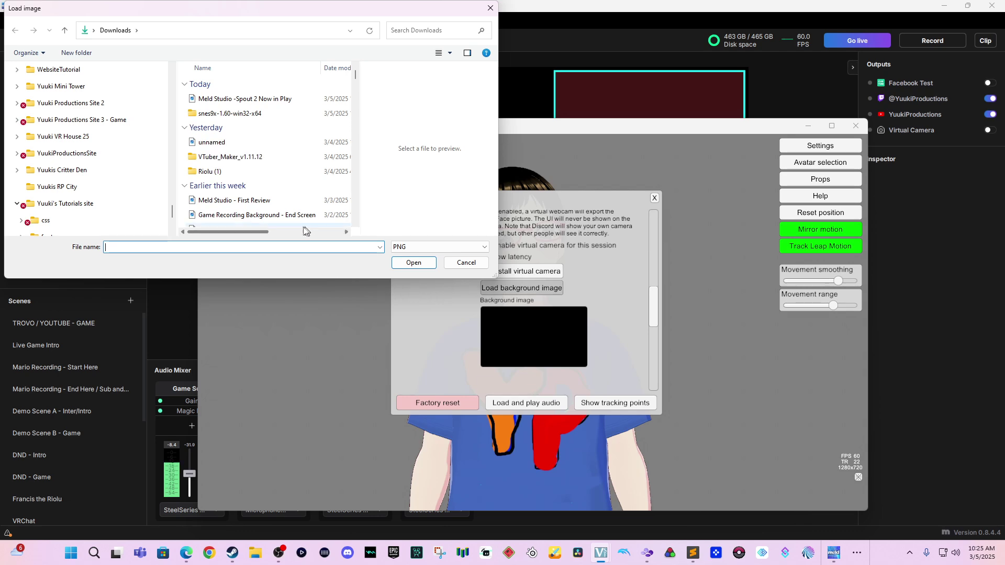
pyautogui.write('Gamer')
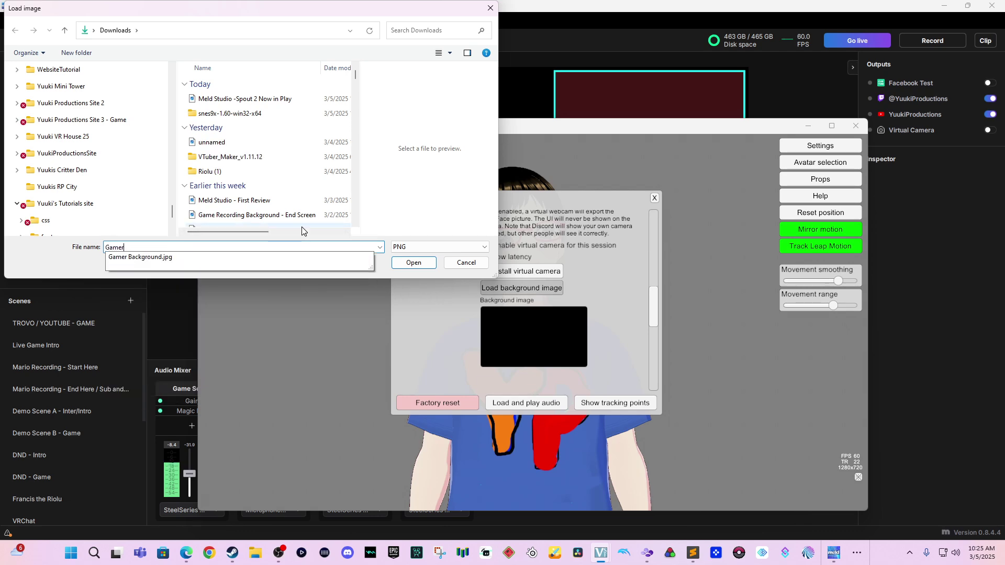
pyautogui.press('Down')
pyautogui.press('Return')
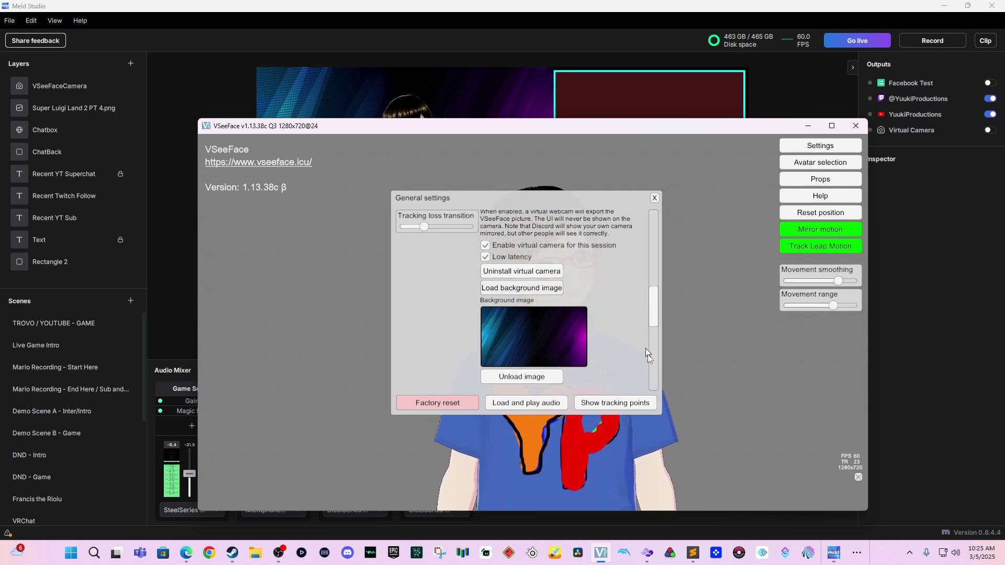
pyautogui.scroll(-5, 561, 290)
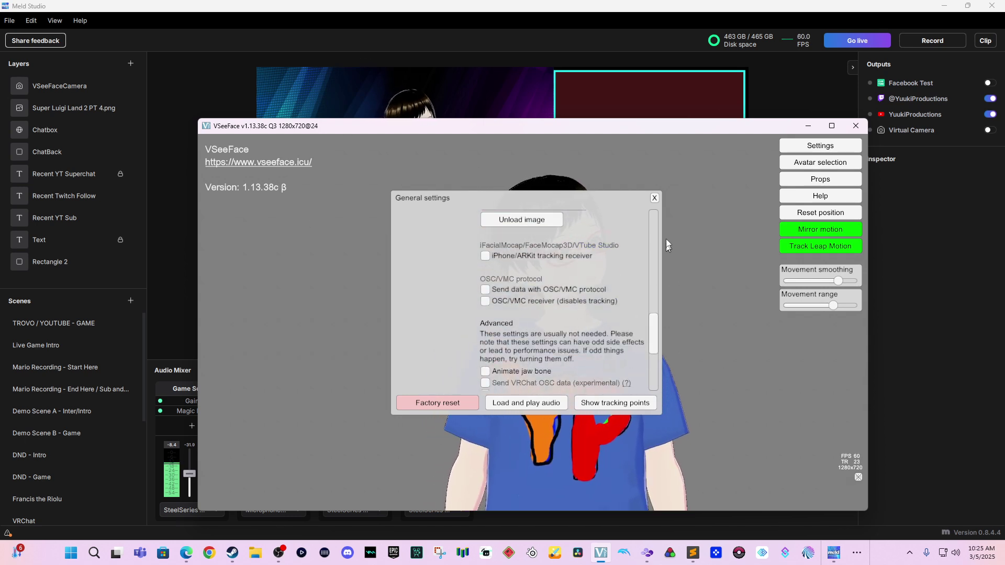
# Close General settings and toggle the VSeeFace interface off and back on.
pyautogui.click(655, 196)
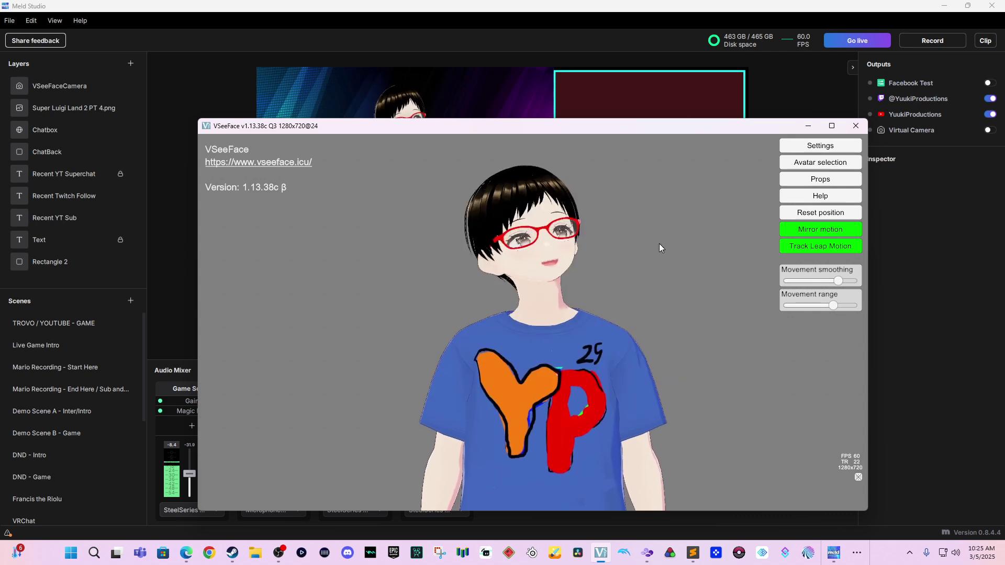
pyautogui.click(857, 478)
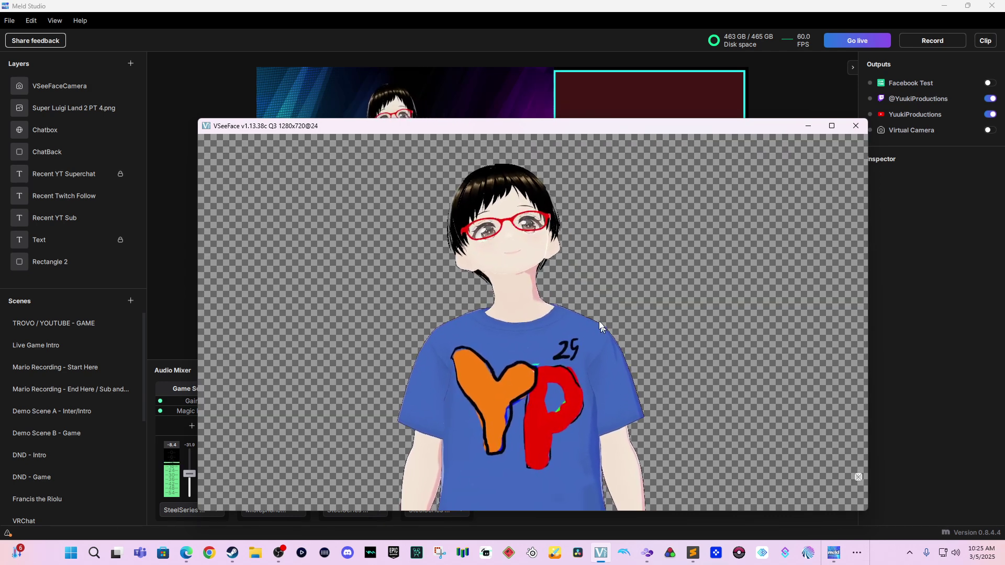
pyautogui.click(858, 476)
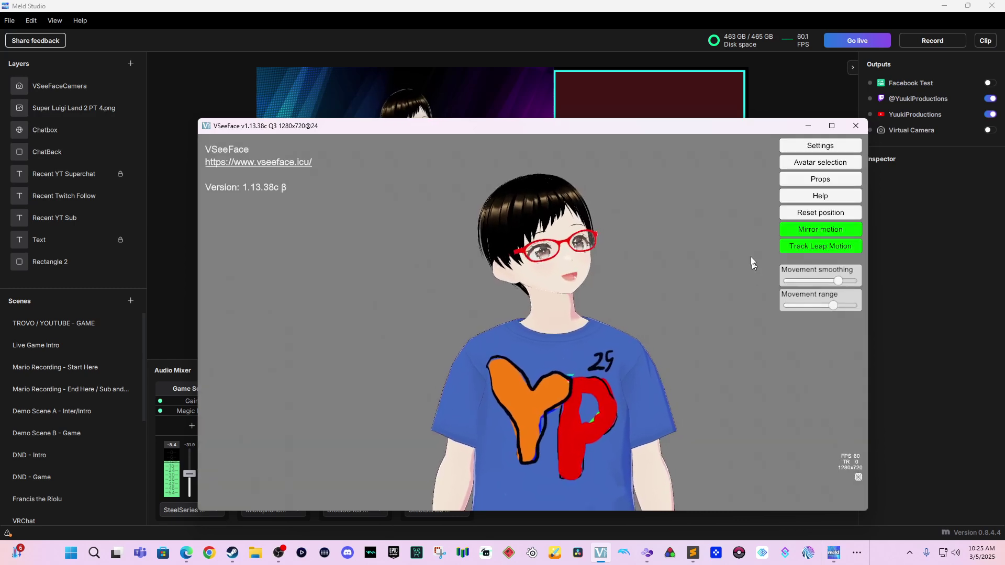
# Unload the background image in General settings, then hide the interface for a transparent background.
pyautogui.click(819, 149)
pyautogui.click(737, 146)
pyautogui.scroll(-10, 504, 325)
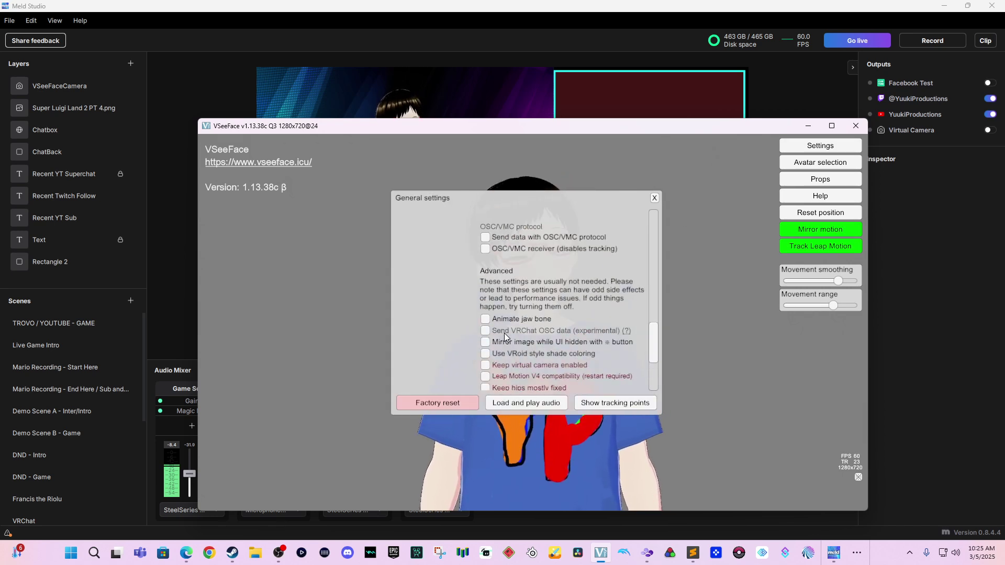
pyautogui.scroll(8, 512, 336)
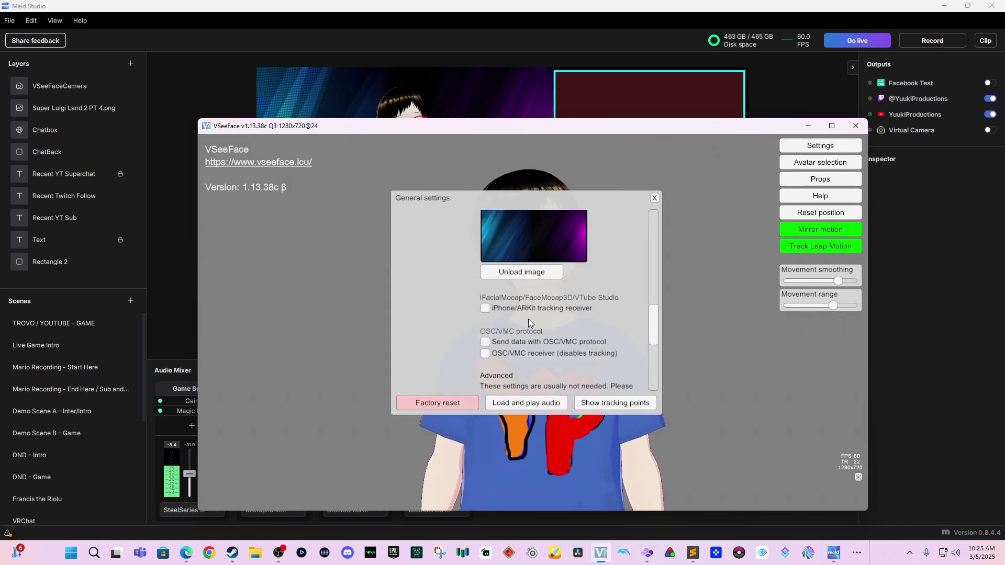
pyautogui.click(535, 301)
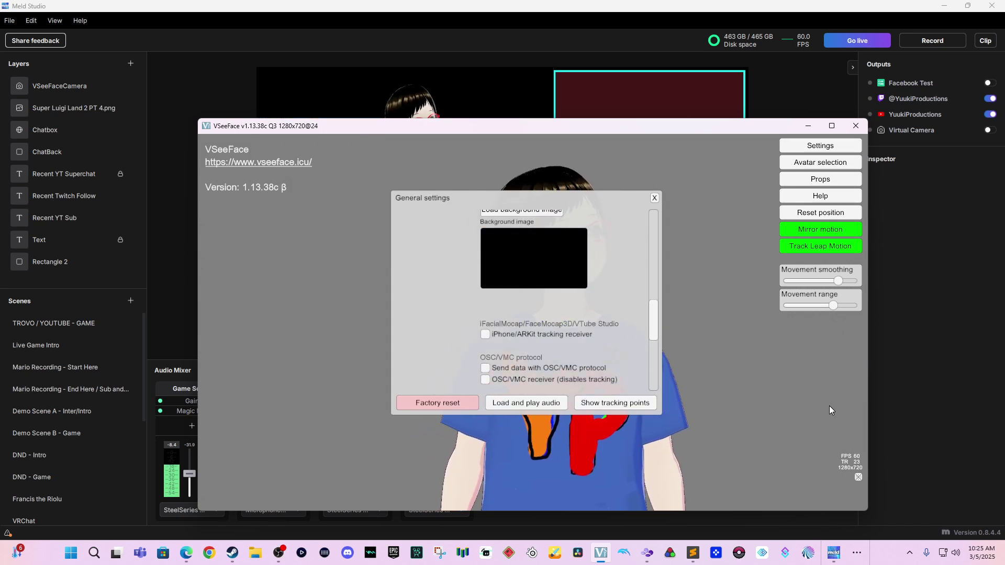
pyautogui.click(654, 197)
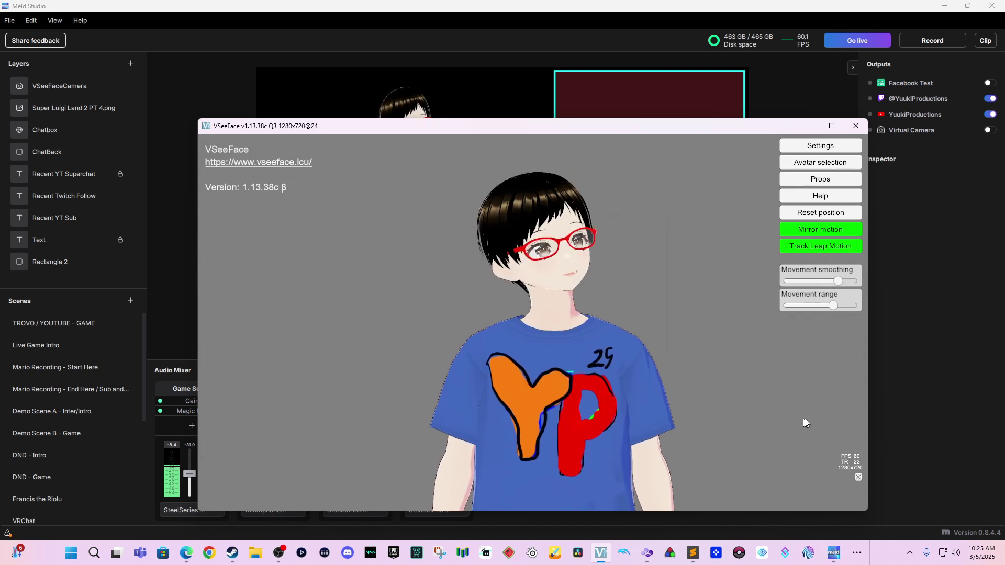
pyautogui.click(858, 477)
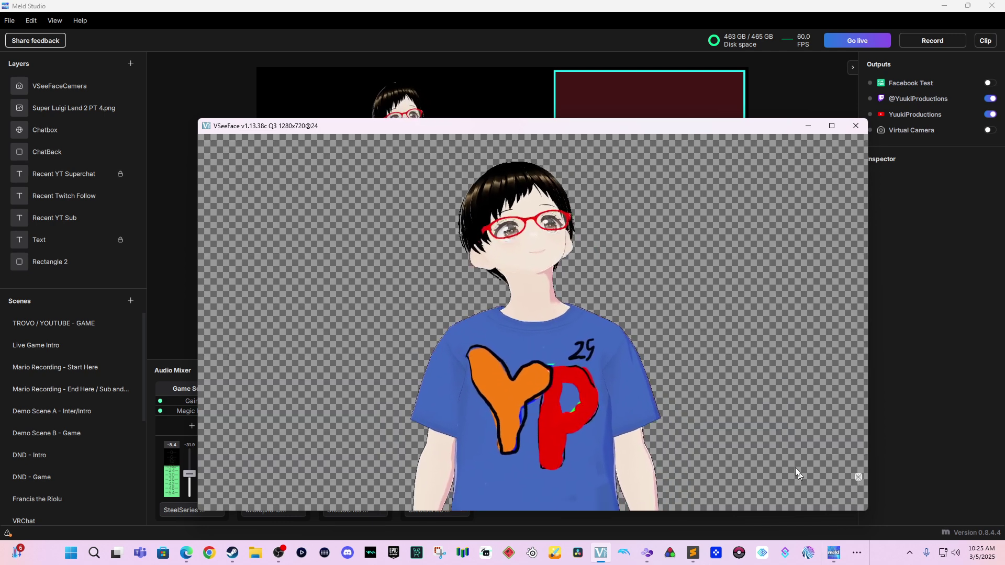
# Shrink the VSeeFaceCamera layer to 260×161 and place it in the canvas's bottom-right corner.
pyautogui.hotkey('alt', 'Tab')
pyautogui.click(524, 167)
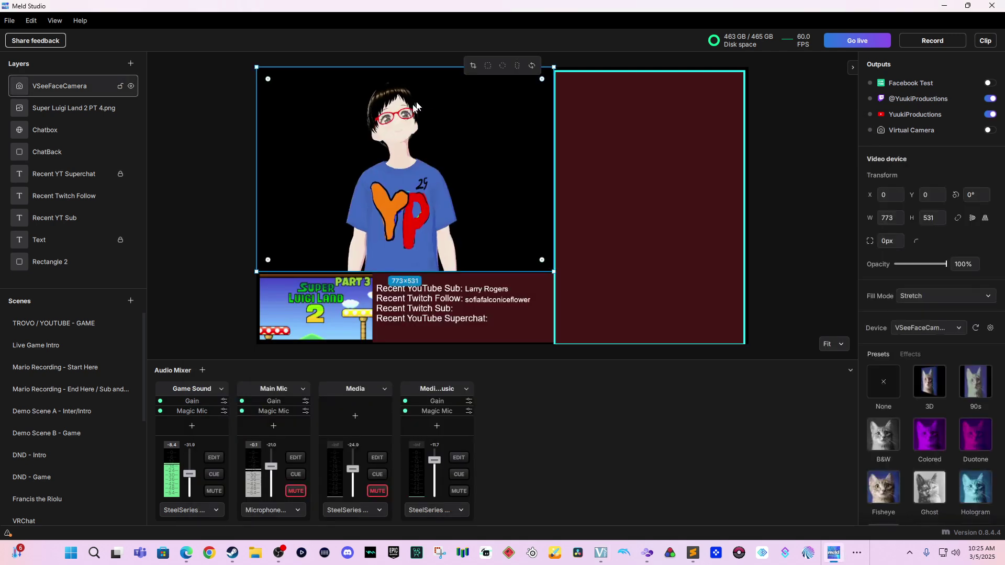
pyautogui.moveTo(523, 167); pyautogui.dragTo(619, 190)
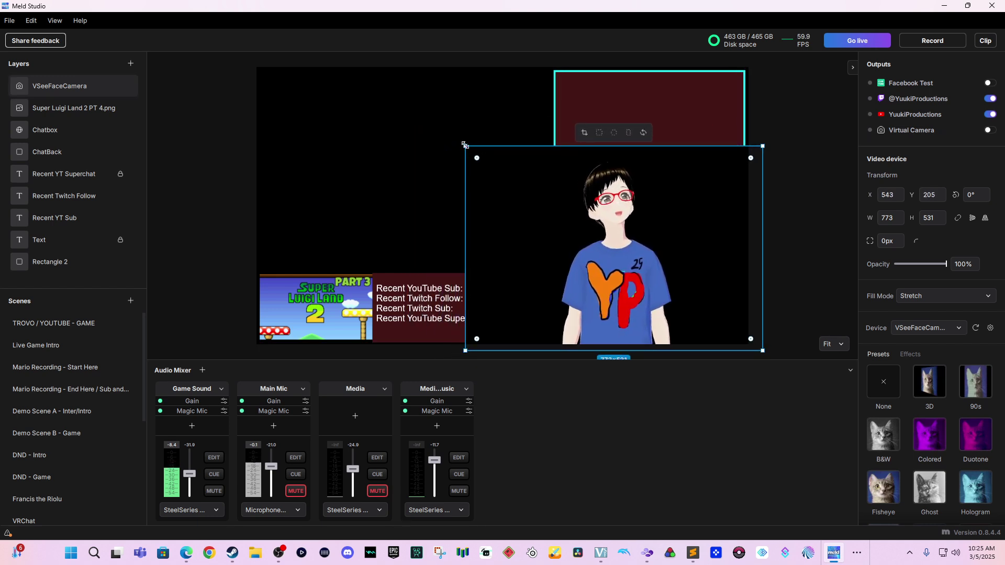
pyautogui.moveTo(467, 151); pyautogui.dragTo(447, 195)
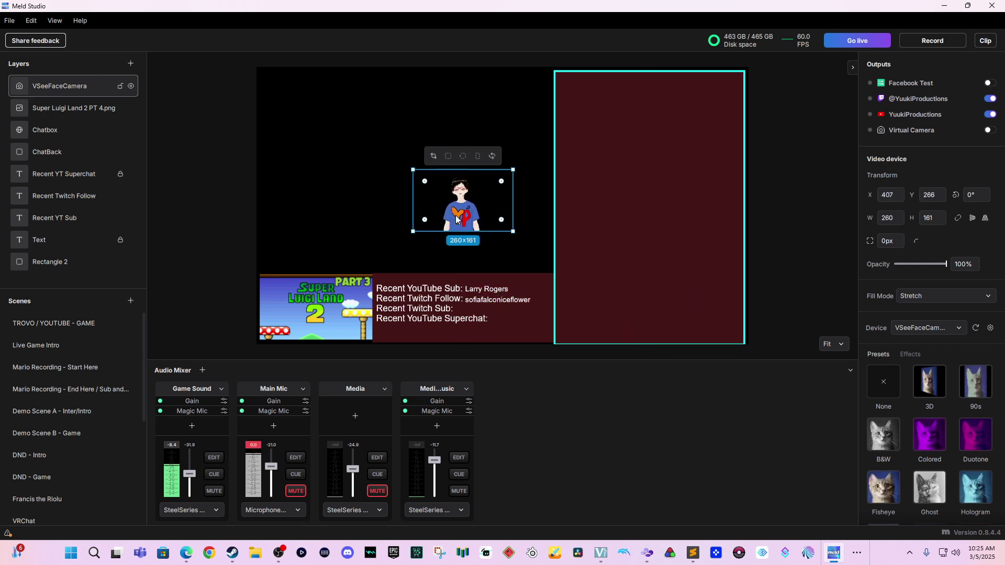
pyautogui.hotkey('ctrl', 'z')
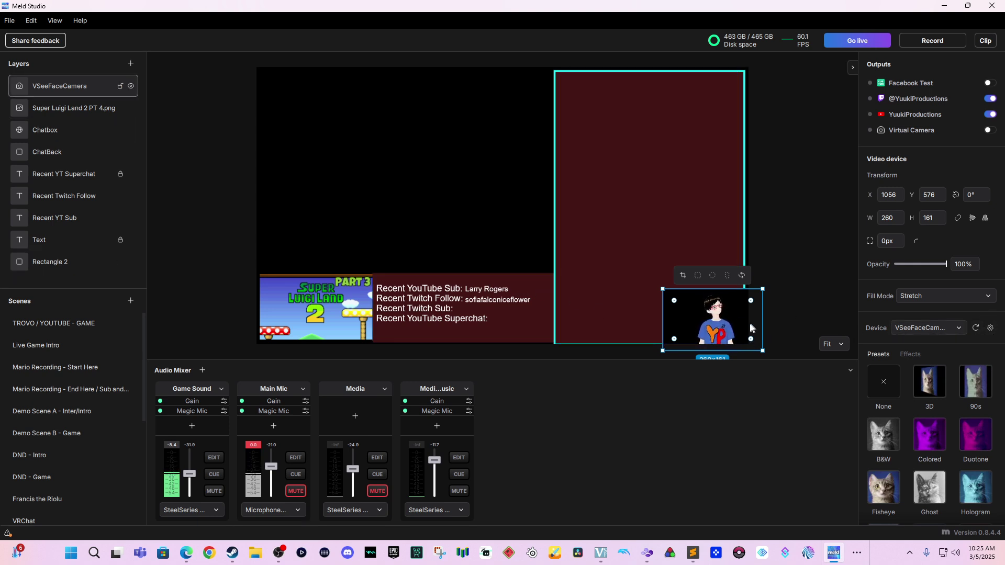
pyautogui.moveTo(749, 322); pyautogui.dragTo(687, 310)
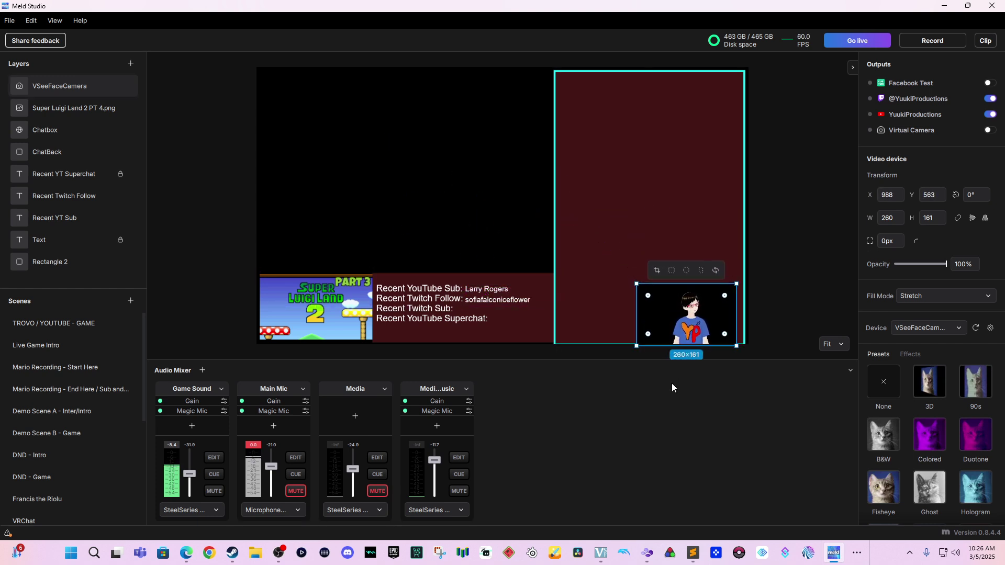
# Bring the VSeeFace window back to the front from the taskbar.
pyautogui.click(854, 554)
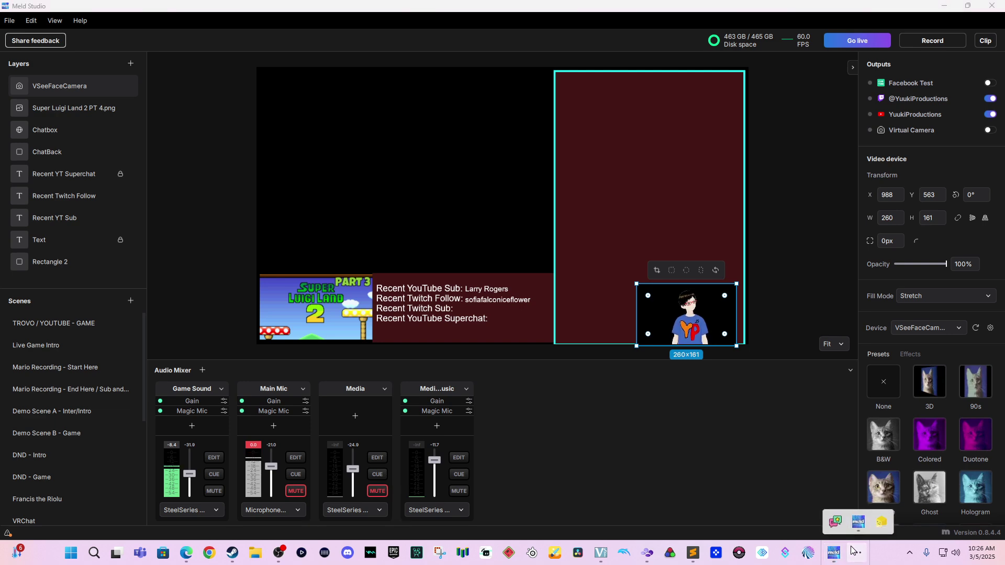
pyautogui.click(853, 553)
pyautogui.click(602, 550)
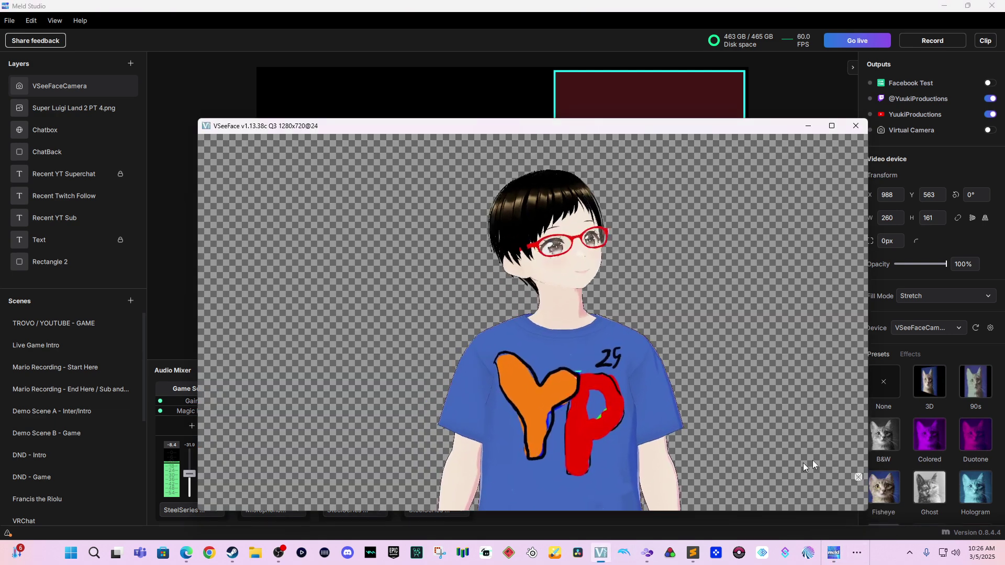
# Load the green 'unnamed' image as VSeeFace's background from General settings.
pyautogui.click(858, 475)
pyautogui.click(820, 145)
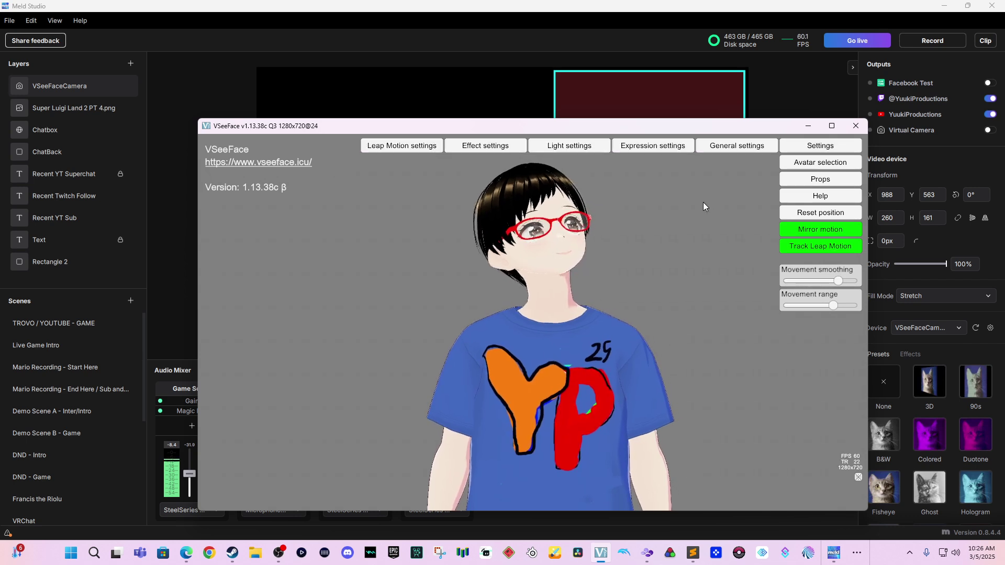
pyautogui.click(738, 145)
pyautogui.scroll(2, 566, 297)
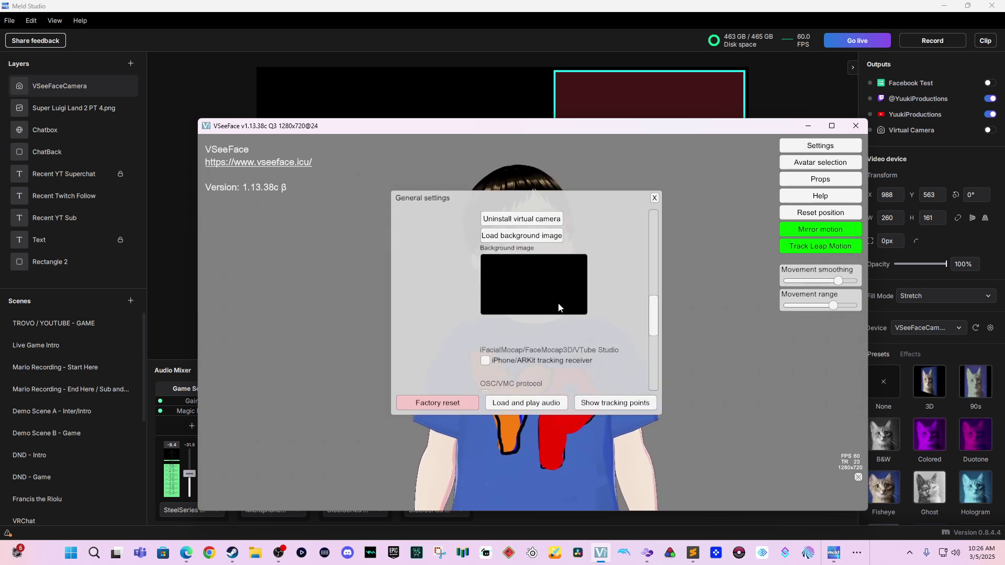
pyautogui.click(520, 237)
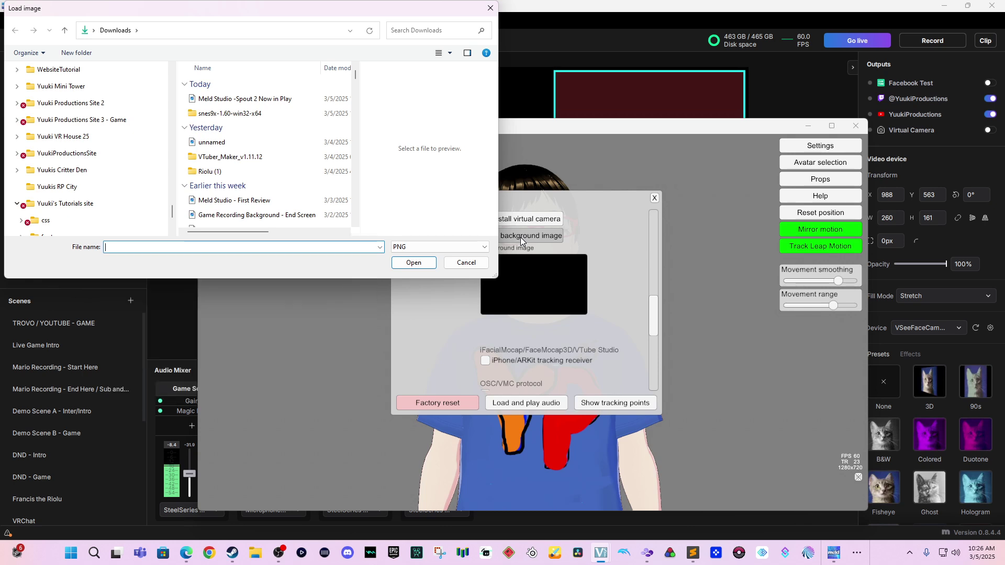
pyautogui.click(324, 99)
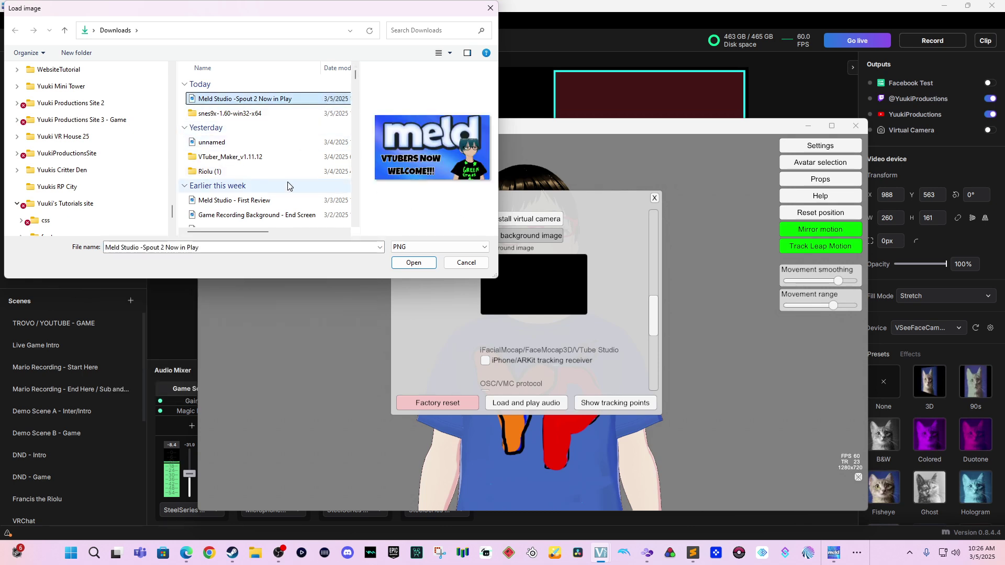
pyautogui.click(270, 153)
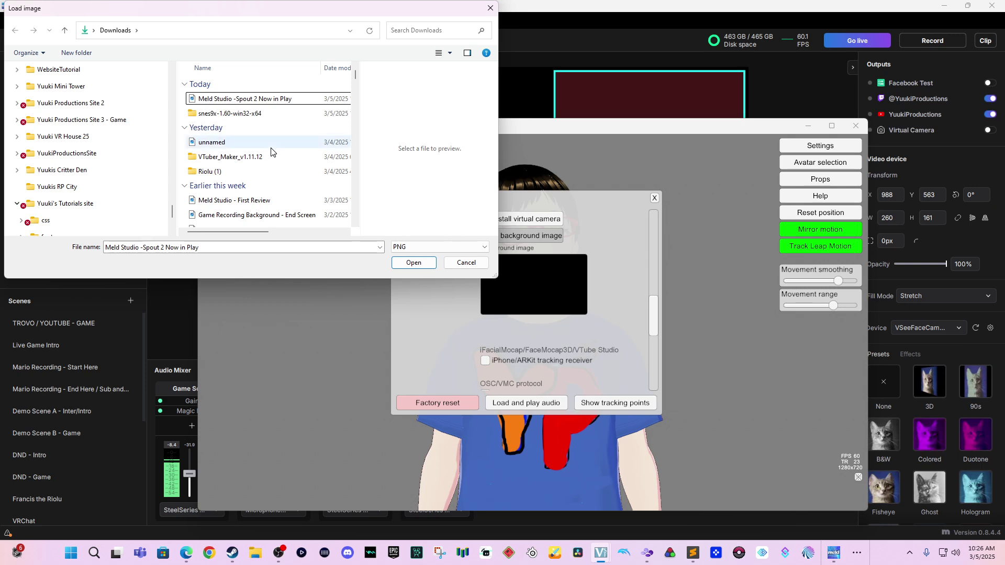
pyautogui.click(271, 151)
pyautogui.click(413, 263)
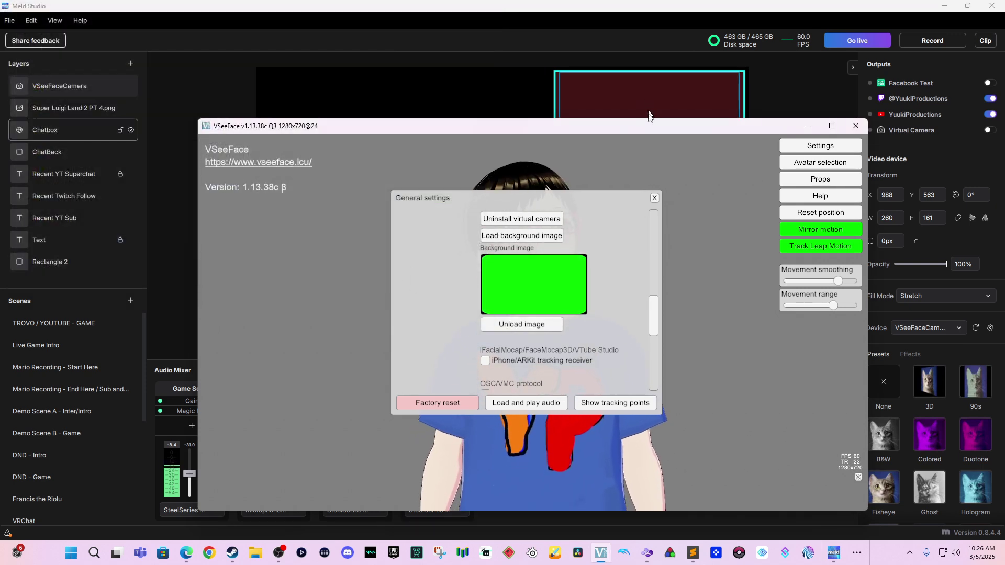
# Hide VSeeFace's interface and move its window down-left to reveal Meld's preview.
pyautogui.moveTo(651, 125); pyautogui.dragTo(605, 122)
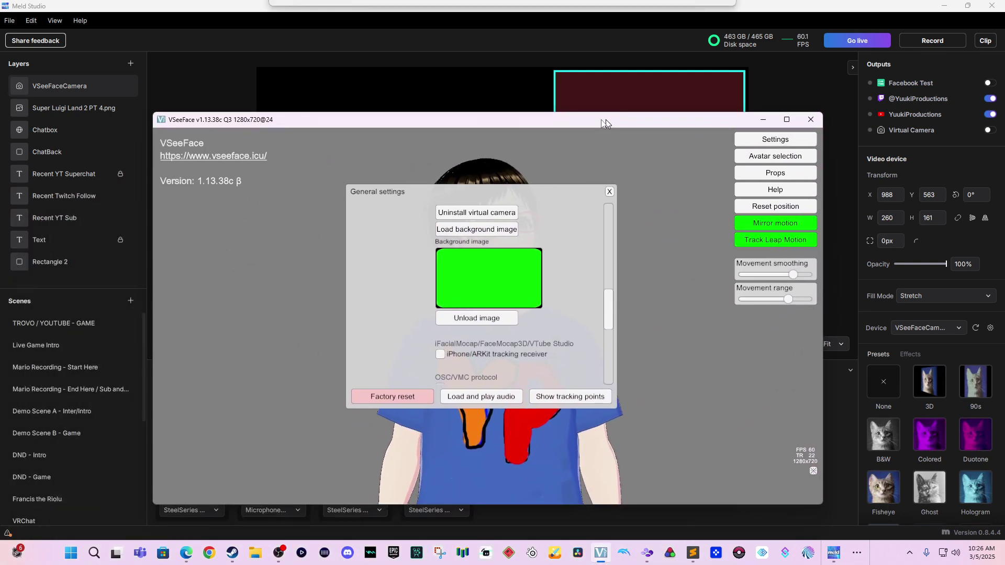
pyautogui.click(812, 470)
pyautogui.moveTo(733, 119); pyautogui.dragTo(675, 482)
# Add a Chroma Key effect to the VSeeFaceCamera layer and enlarge it to 545×321.
pyautogui.click(956, 306)
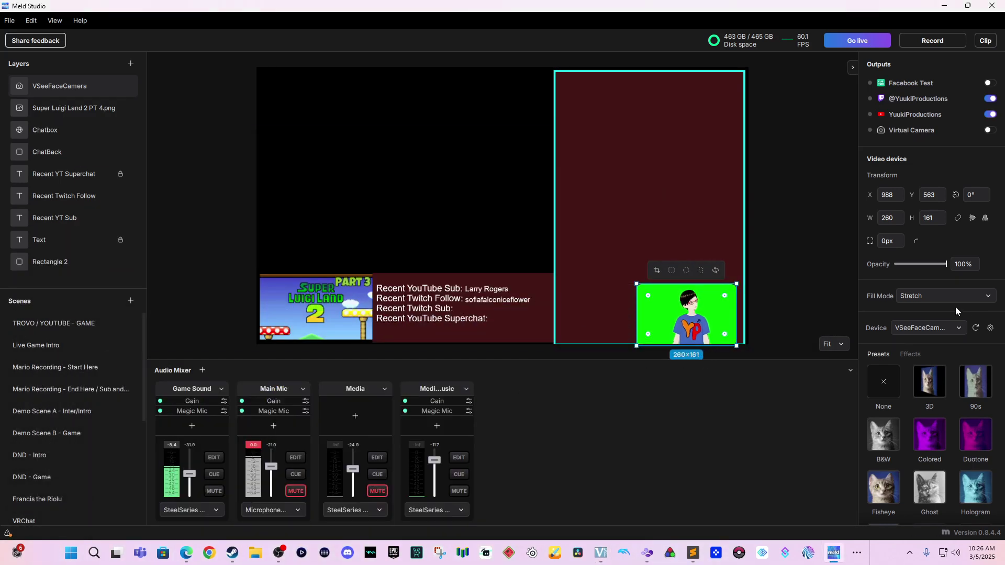
pyautogui.click(911, 354)
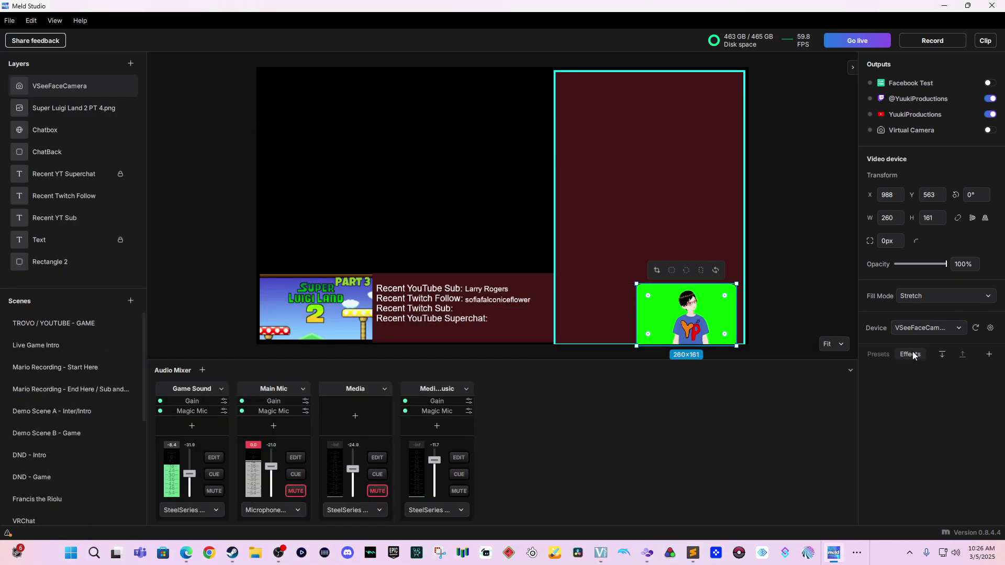
pyautogui.click(989, 355)
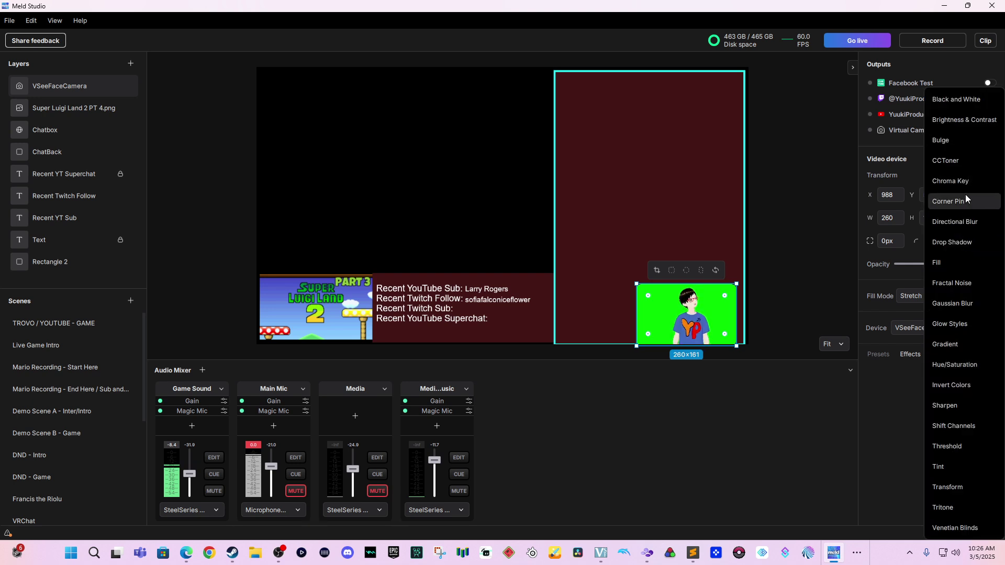
pyautogui.click(968, 182)
pyautogui.moveTo(697, 303); pyautogui.dragTo(736, 324)
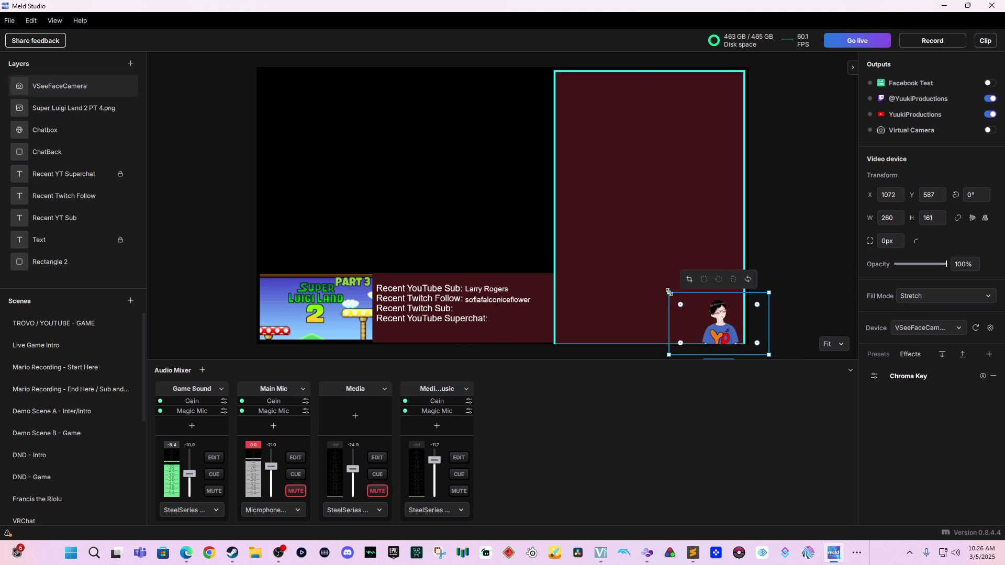
pyautogui.moveTo(668, 292); pyautogui.dragTo(560, 232)
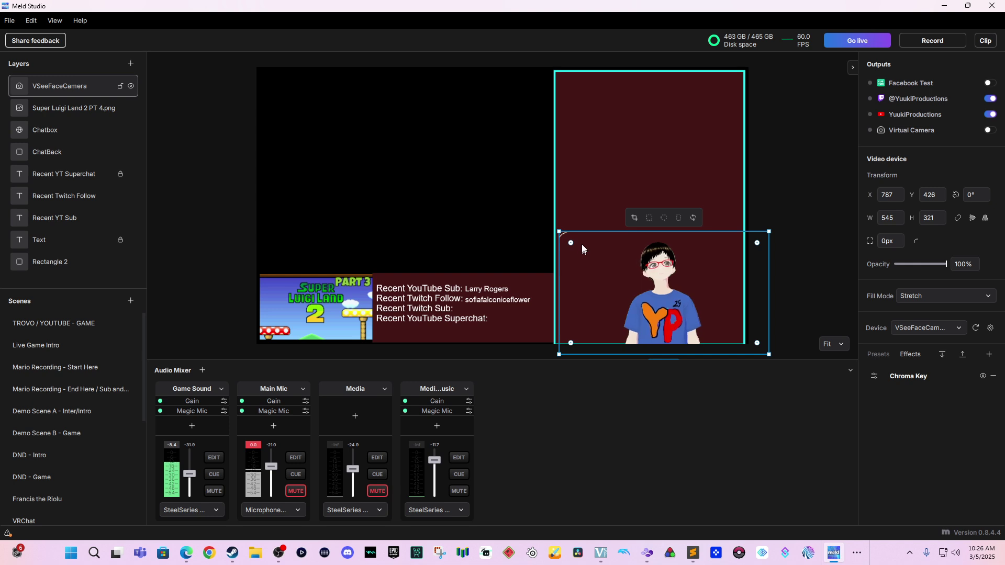
# Crop the top and left edges off the avatar camera layer.
pyautogui.doubleClick(630, 268)
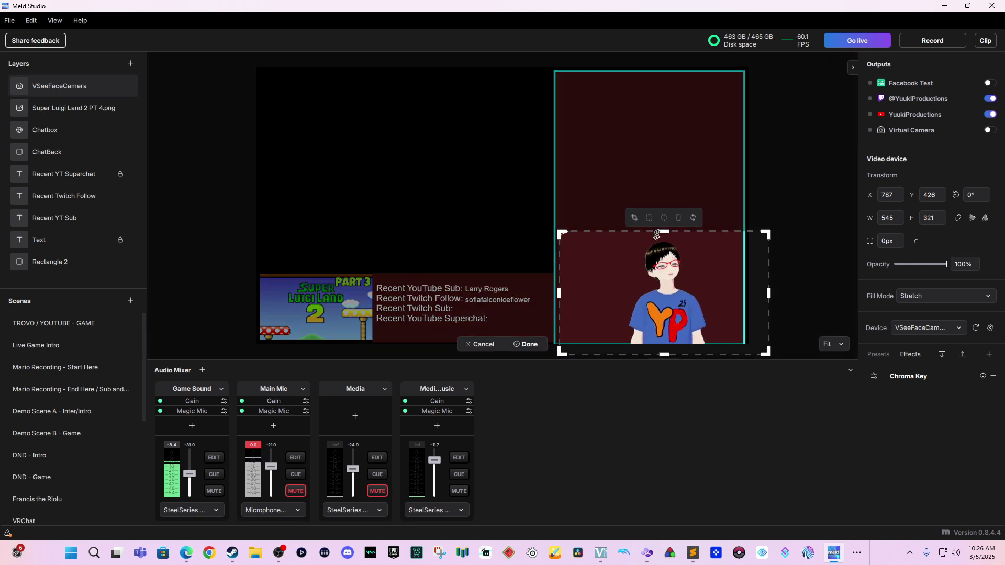
pyautogui.moveTo(657, 235); pyautogui.dragTo(658, 242)
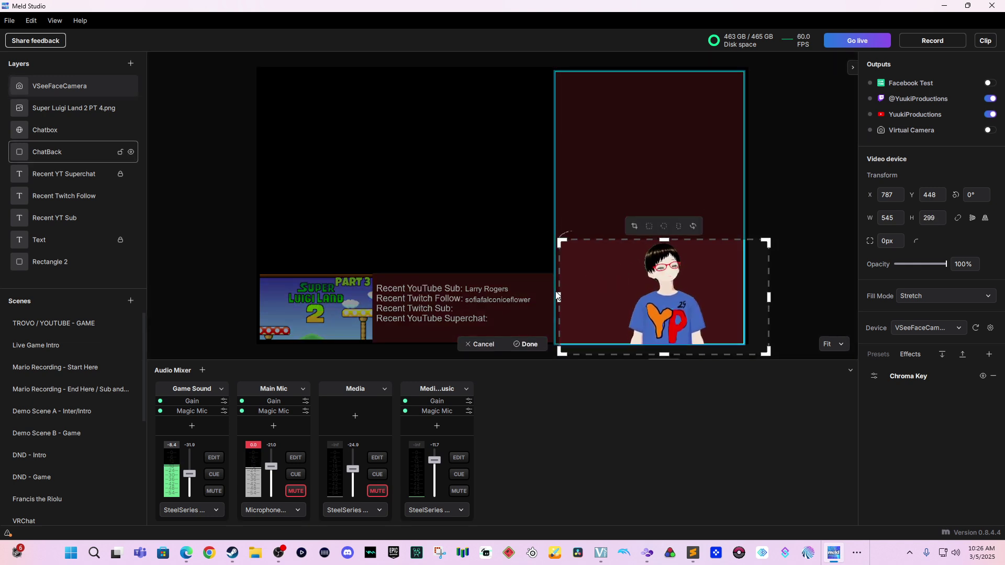
pyautogui.moveTo(559, 298); pyautogui.dragTo(614, 297)
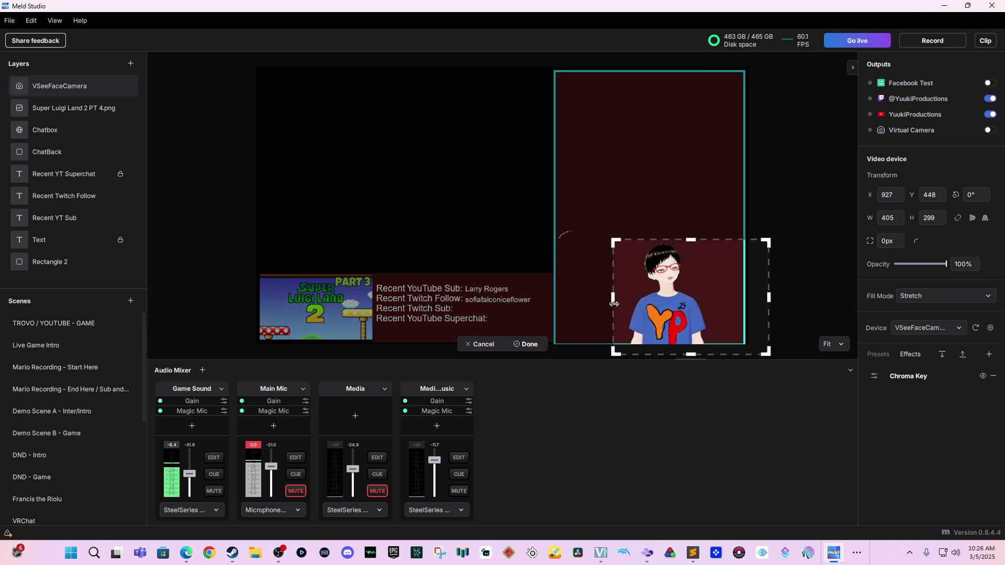
pyautogui.click(763, 293)
# Move the avatar layer up to 276, 216, just above the Super Luigi banner.
pyautogui.moveTo(699, 291); pyautogui.dragTo(714, 293)
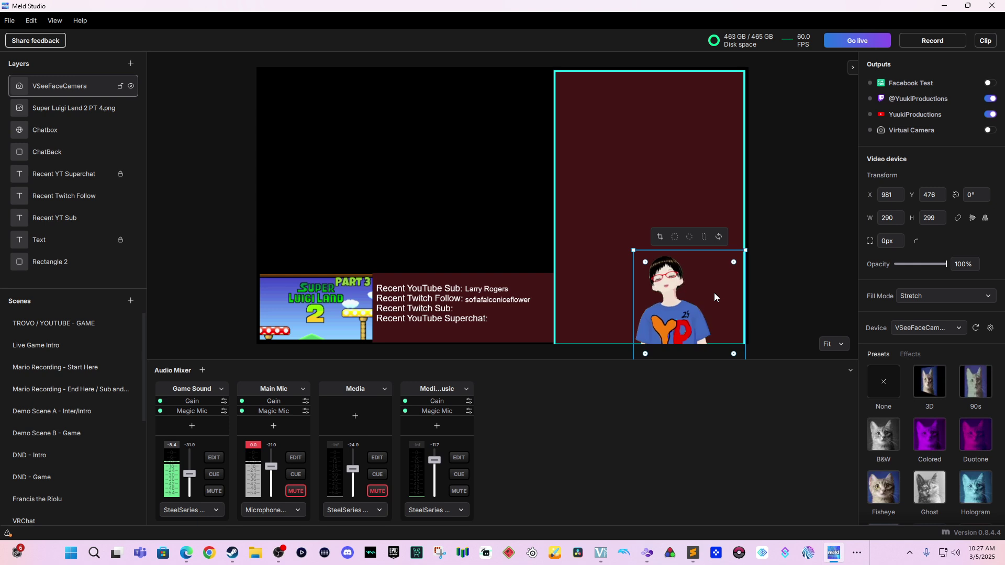
pyautogui.moveTo(714, 294); pyautogui.dragTo(730, 306)
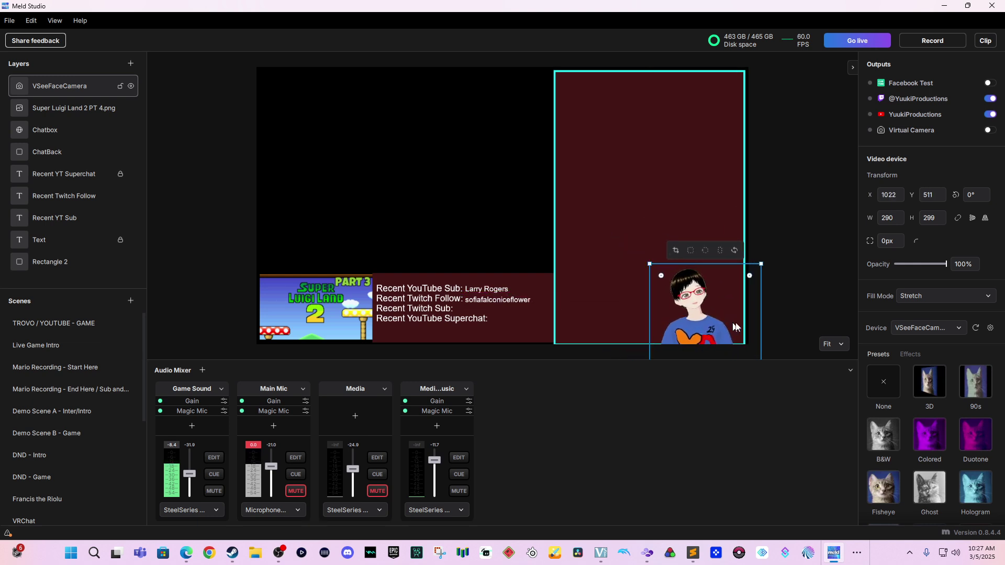
pyautogui.click(790, 297)
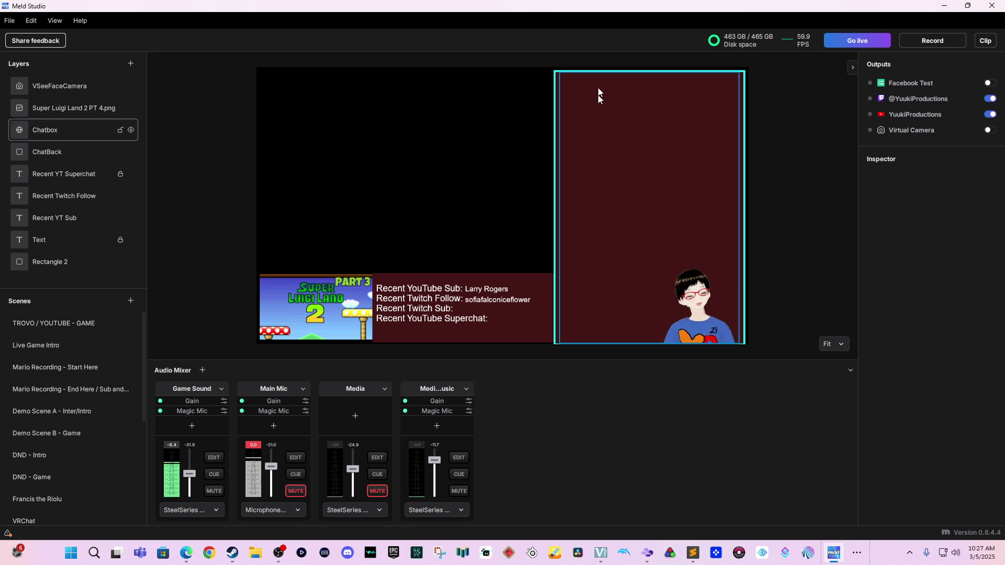
pyautogui.moveTo(688, 294); pyautogui.dragTo(417, 187)
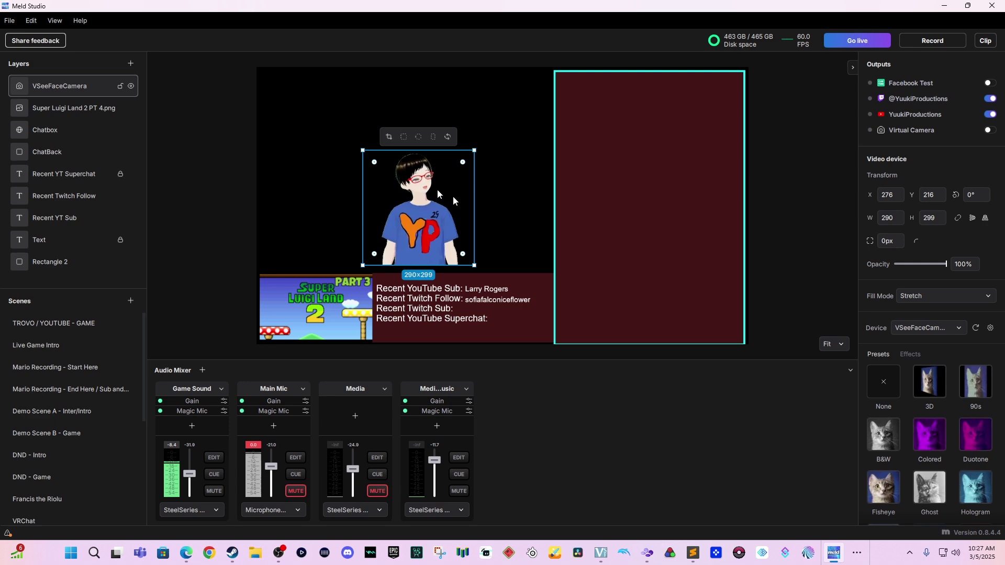
pyautogui.click(868, 548)
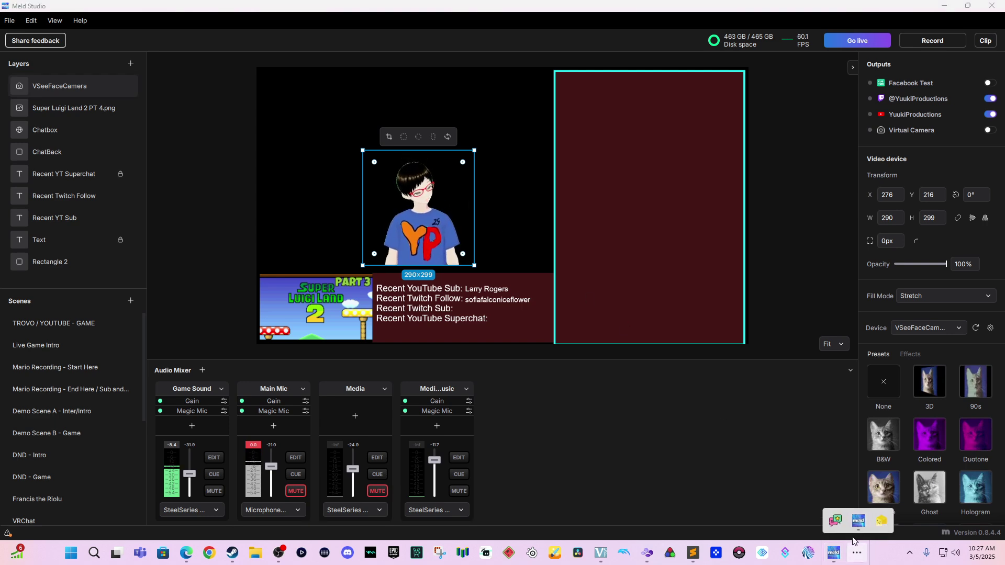
# Load Gamer Background.jpg as VSeeFace's background in place of the green image.
pyautogui.click(607, 543)
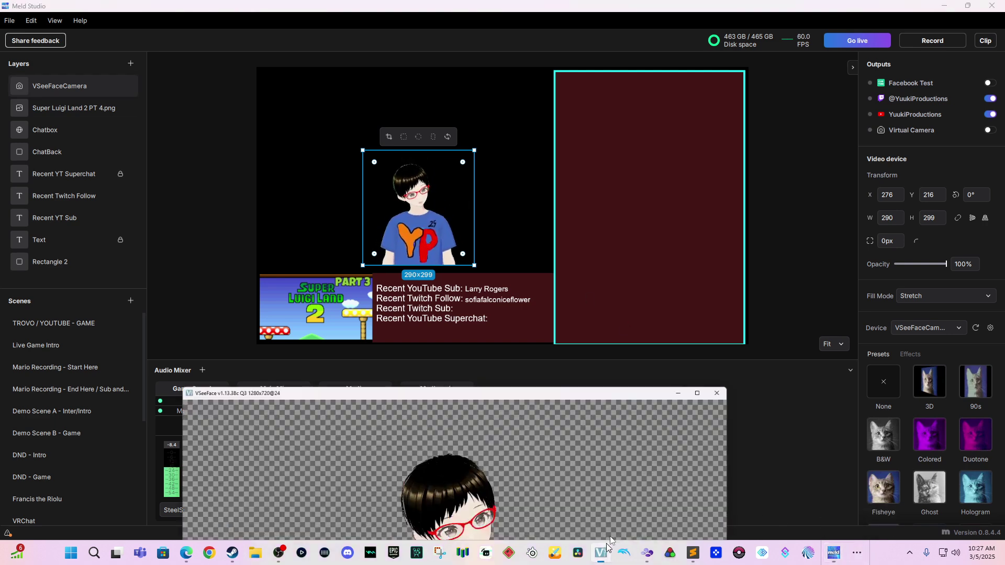
pyautogui.moveTo(658, 360); pyautogui.dragTo(708, 93)
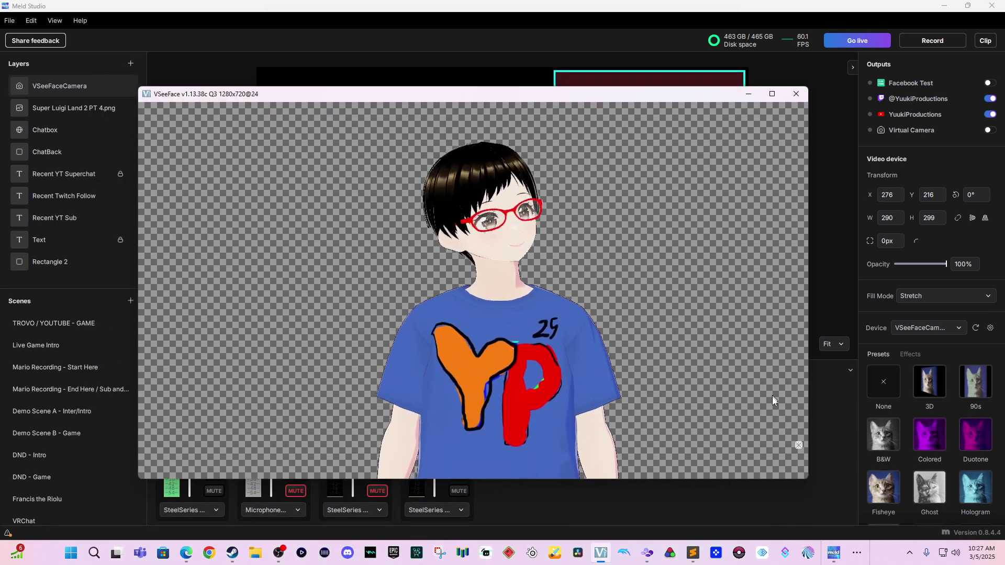
pyautogui.click(799, 445)
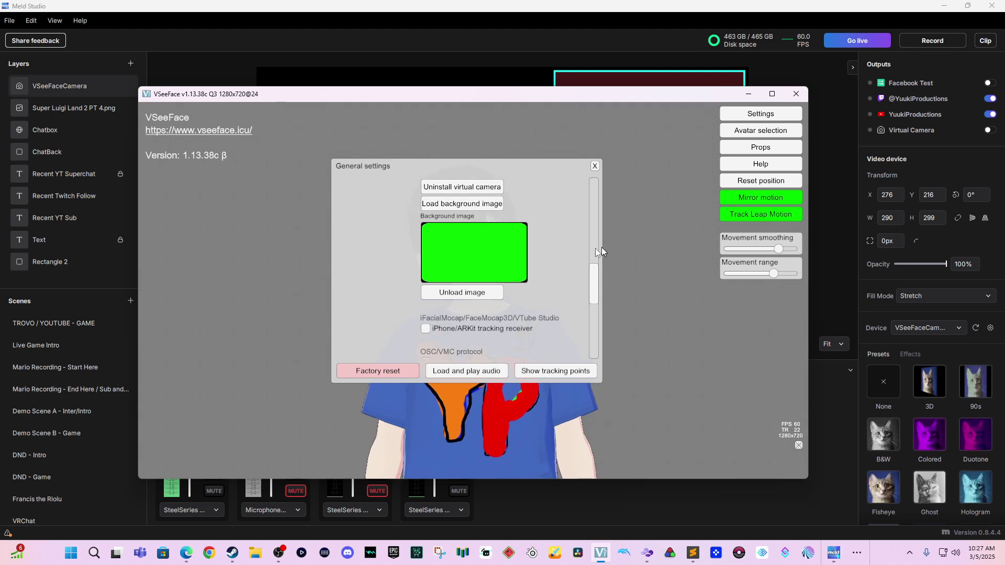
pyautogui.click(477, 203)
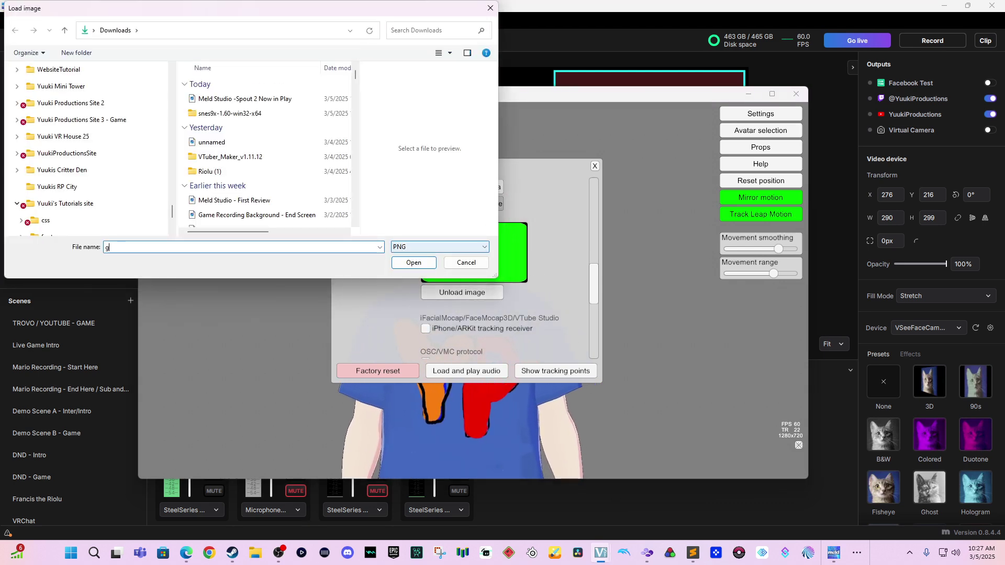
pyautogui.write('gamer')
pyautogui.press('Down')
pyautogui.press('Return')
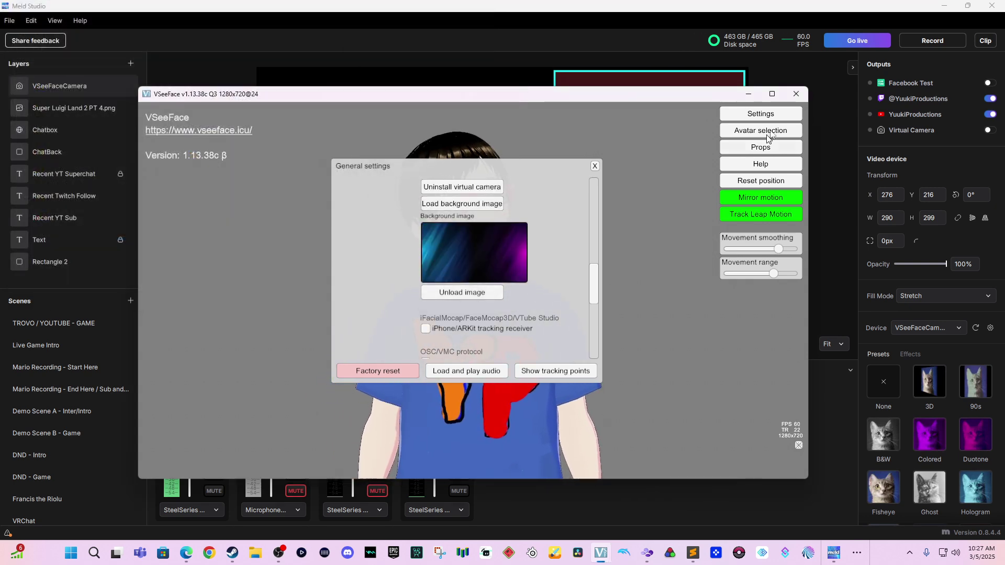
pyautogui.moveTo(702, 93); pyautogui.dragTo(735, 438)
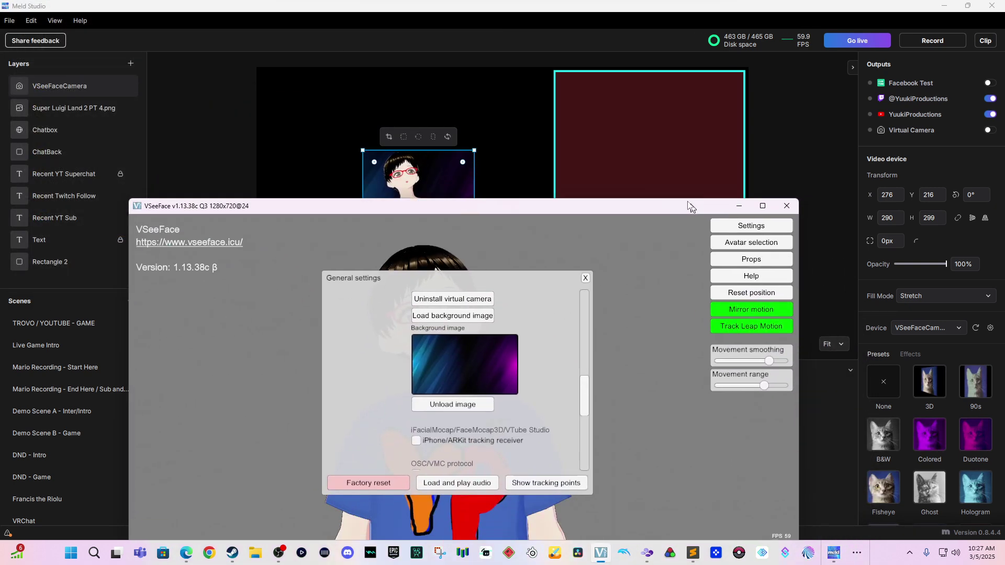
pyautogui.moveTo(815, 430); pyautogui.dragTo(749, 200)
# Close VSeeFace, reset the avatar layer's transform, and shrink it over the left area.
pyautogui.click(754, 200)
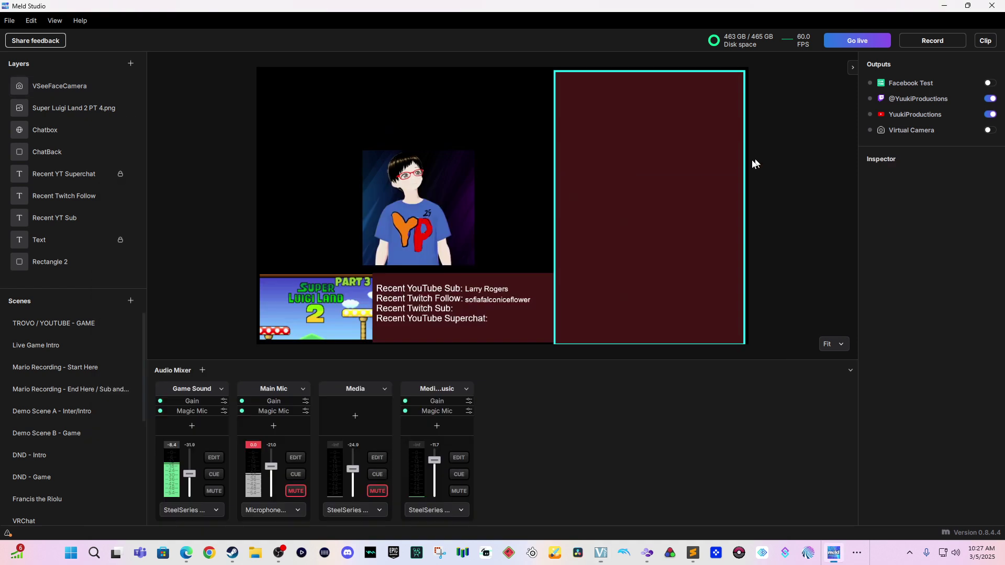
pyautogui.moveTo(470, 187); pyautogui.dragTo(554, 118)
pyautogui.moveTo(478, 183); pyautogui.dragTo(480, 274)
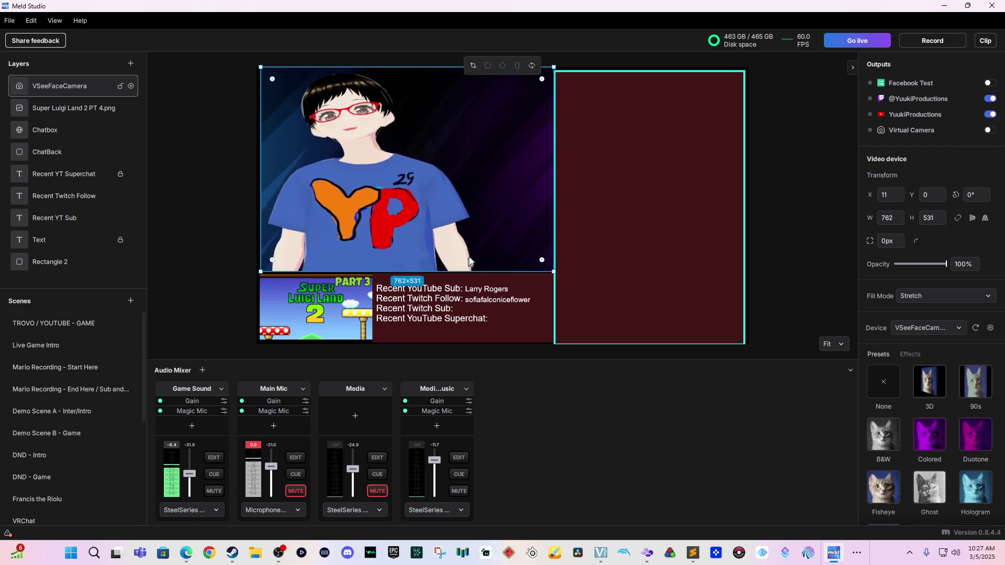
pyautogui.rightClick(477, 224)
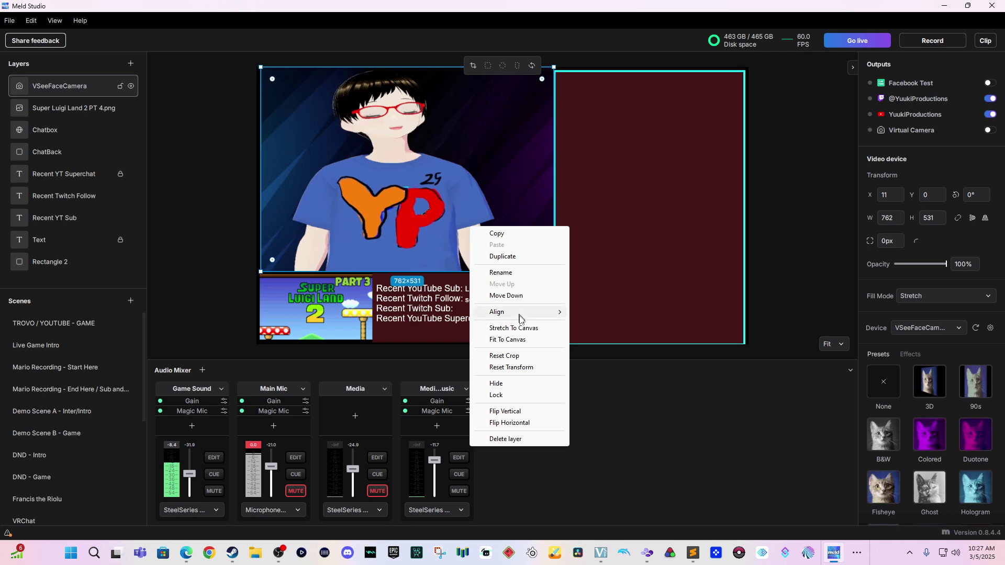
pyautogui.click(539, 368)
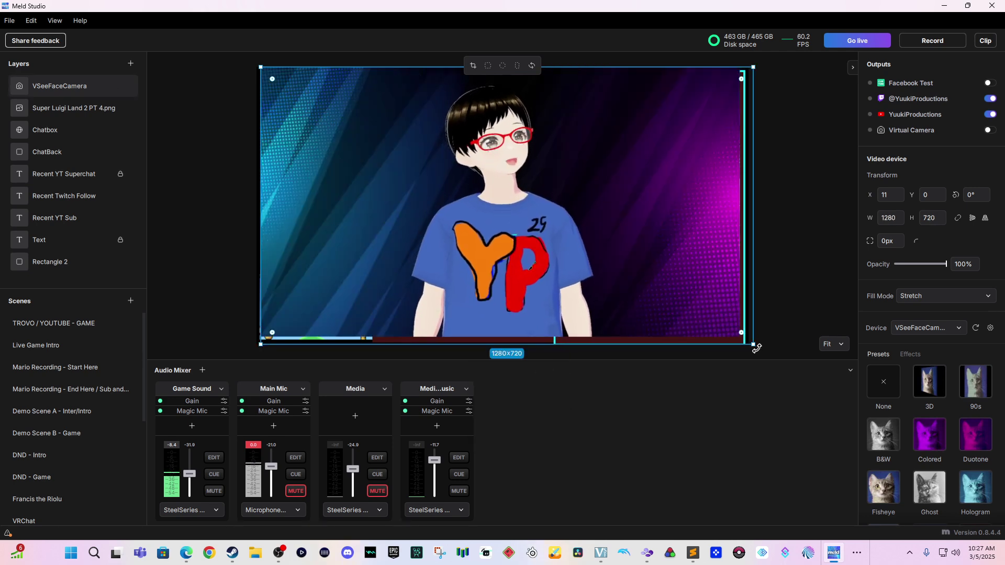
pyautogui.moveTo(753, 345); pyautogui.dragTo(552, 281)
# Crop the avatar feed so it spans 764×550 from the canvas's left edge.
pyautogui.doubleClick(542, 245)
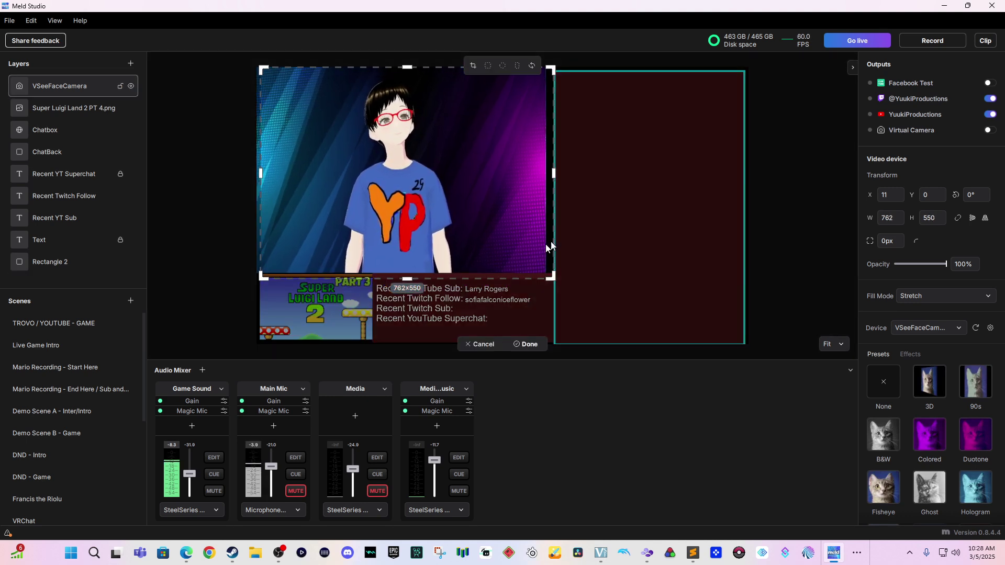
pyautogui.moveTo(553, 172); pyautogui.dragTo(550, 173)
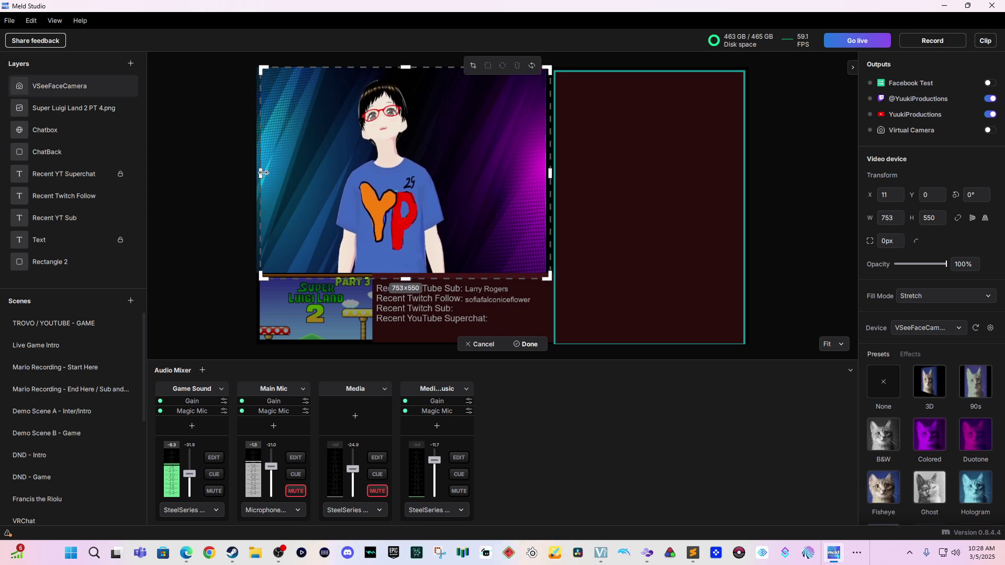
pyautogui.moveTo(260, 174); pyautogui.dragTo(255, 174)
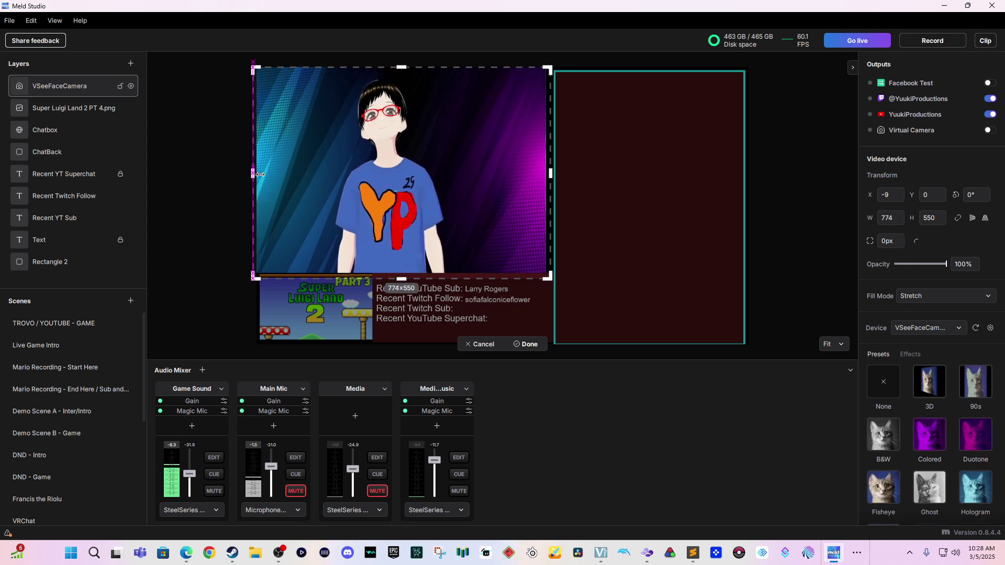
pyautogui.click(243, 179)
pyautogui.click(361, 178)
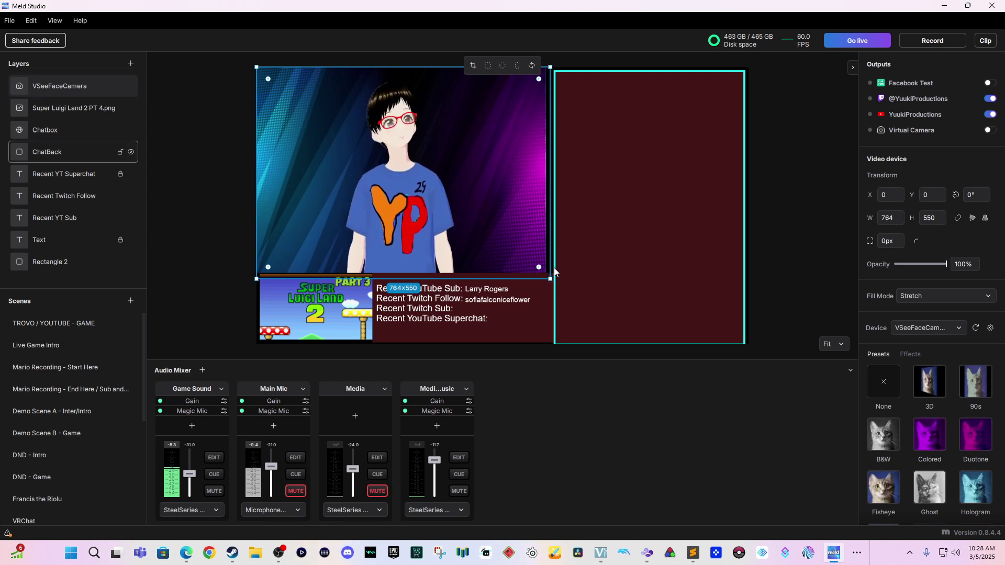
# Widen the avatar layer to meet the chat box and add a Glow Styles effect.
pyautogui.moveTo(549, 258); pyautogui.dragTo(556, 257)
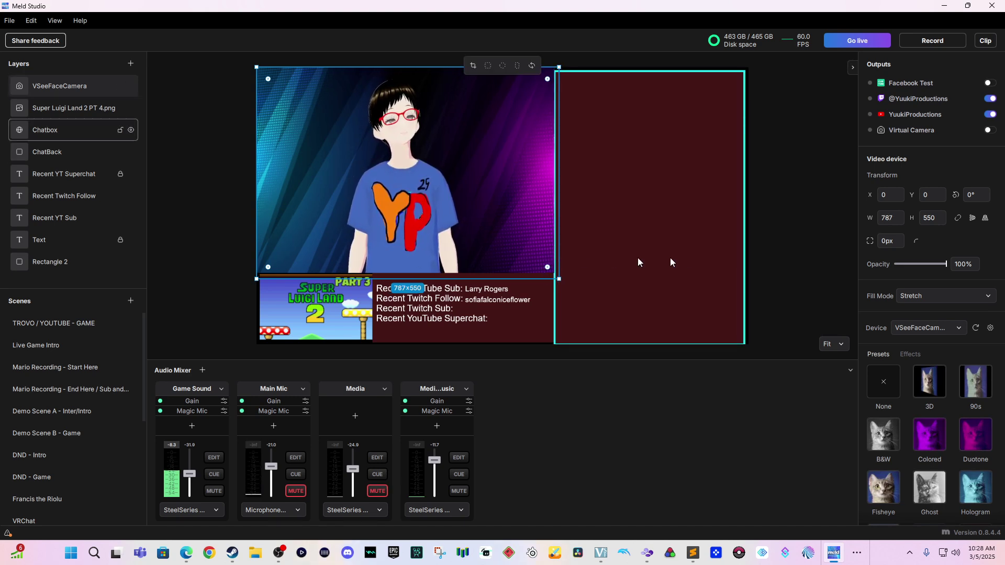
pyautogui.click(773, 219)
pyautogui.click(489, 186)
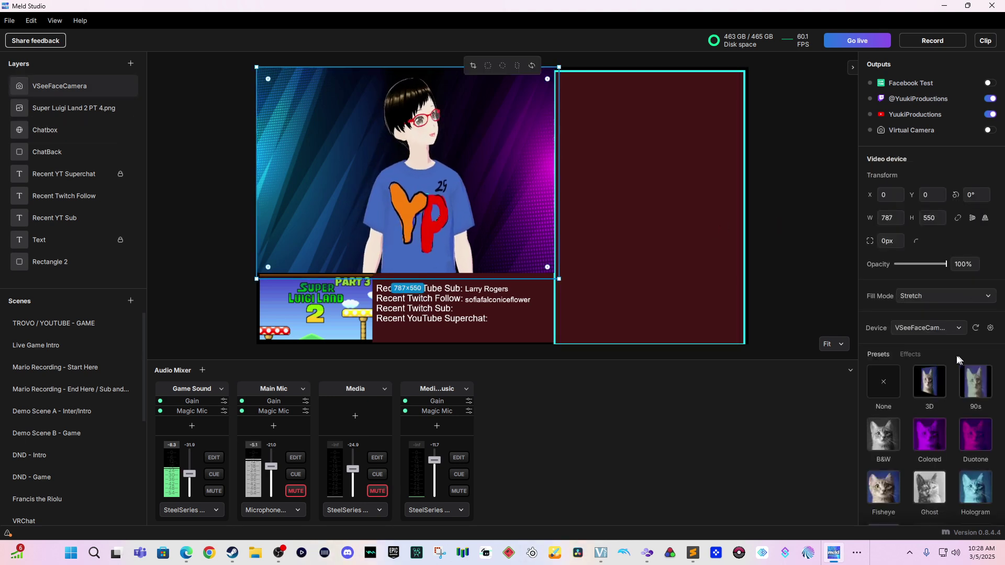
pyautogui.click(910, 354)
pyautogui.click(989, 355)
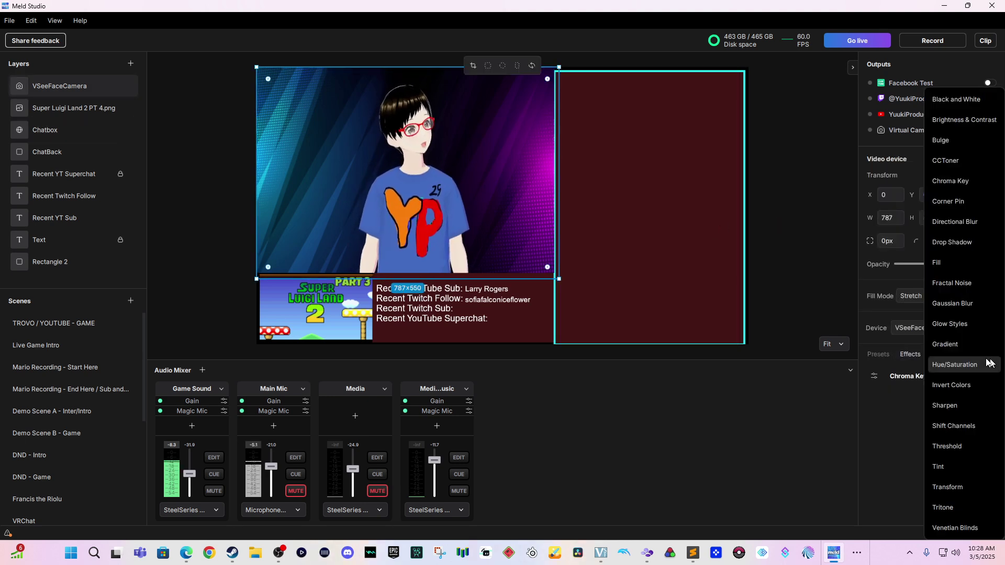
pyautogui.click(972, 323)
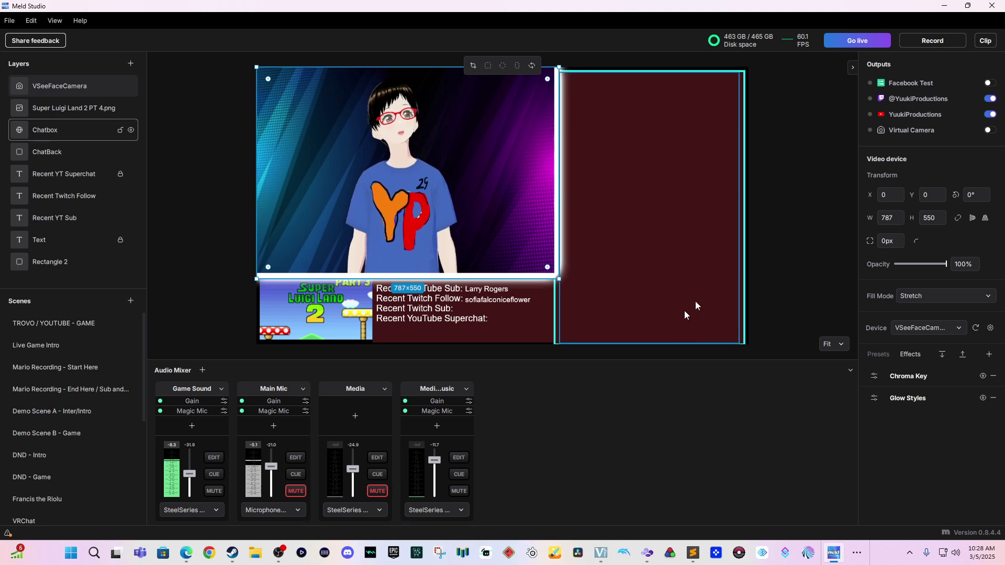
# Set the glow colour to red #C11C1C and its size to 42.
pyautogui.click(874, 398)
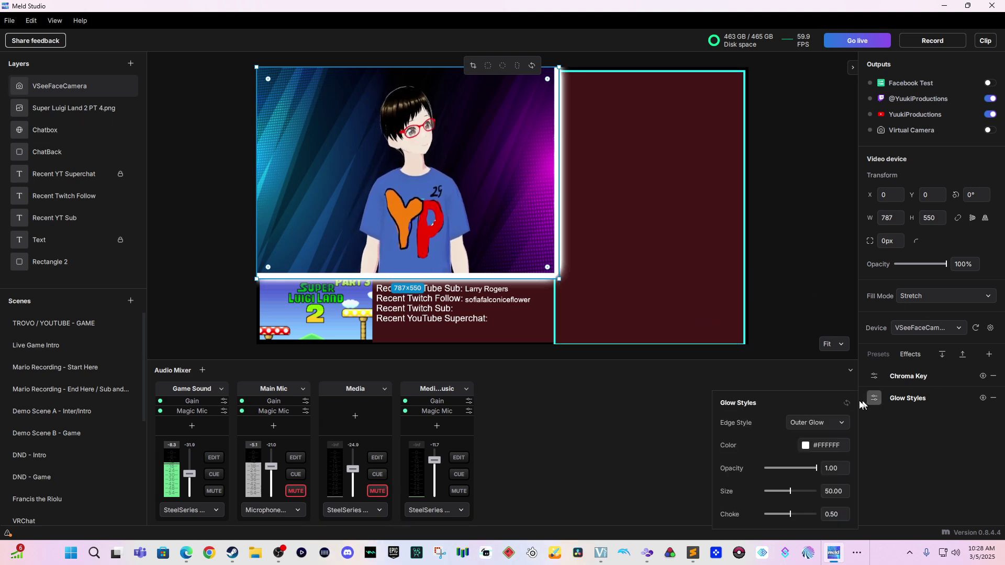
pyautogui.click(806, 445)
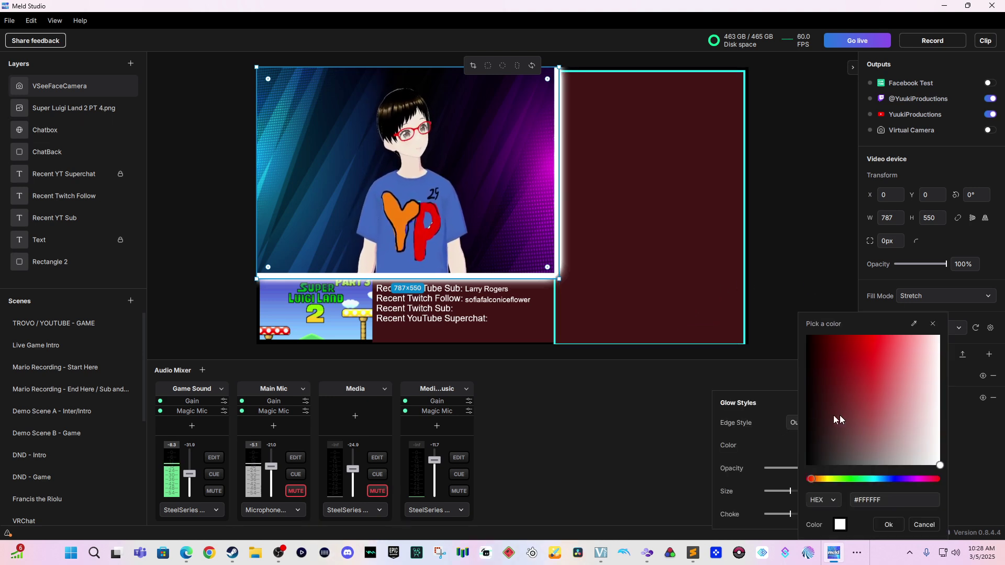
pyautogui.moveTo(840, 415); pyautogui.dragTo(865, 368)
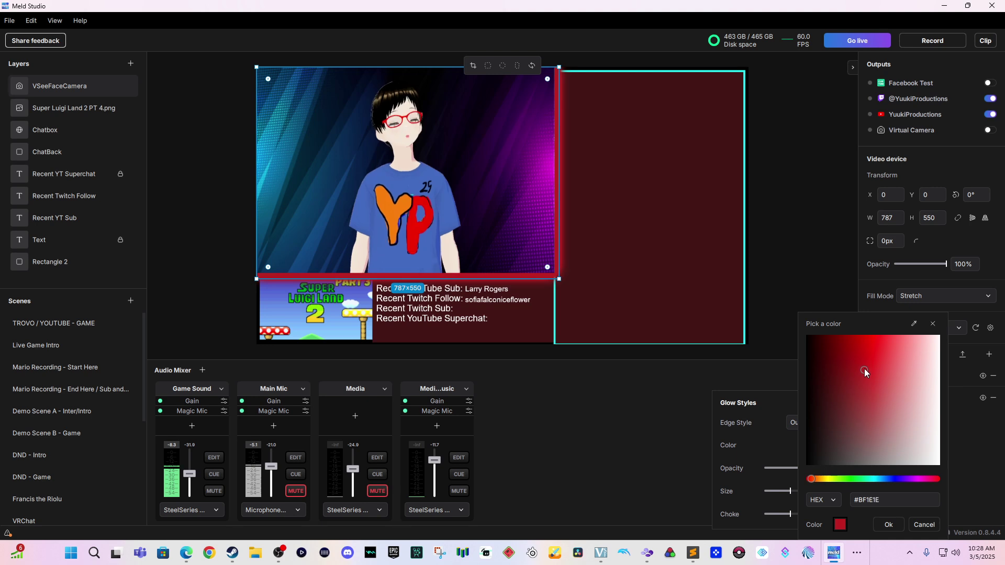
pyautogui.click(774, 450)
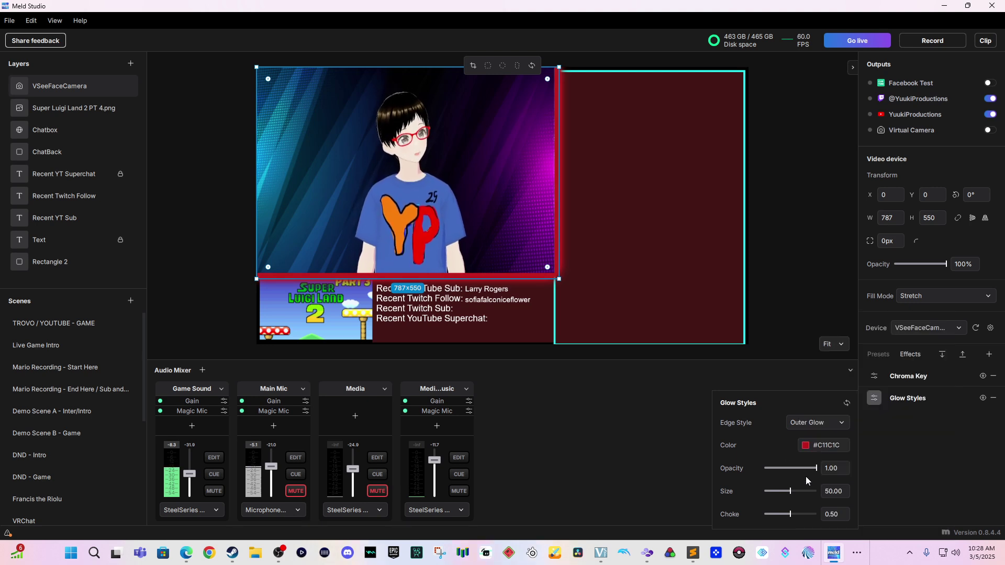
pyautogui.moveTo(790, 491); pyautogui.dragTo(774, 491)
pyautogui.click(685, 460)
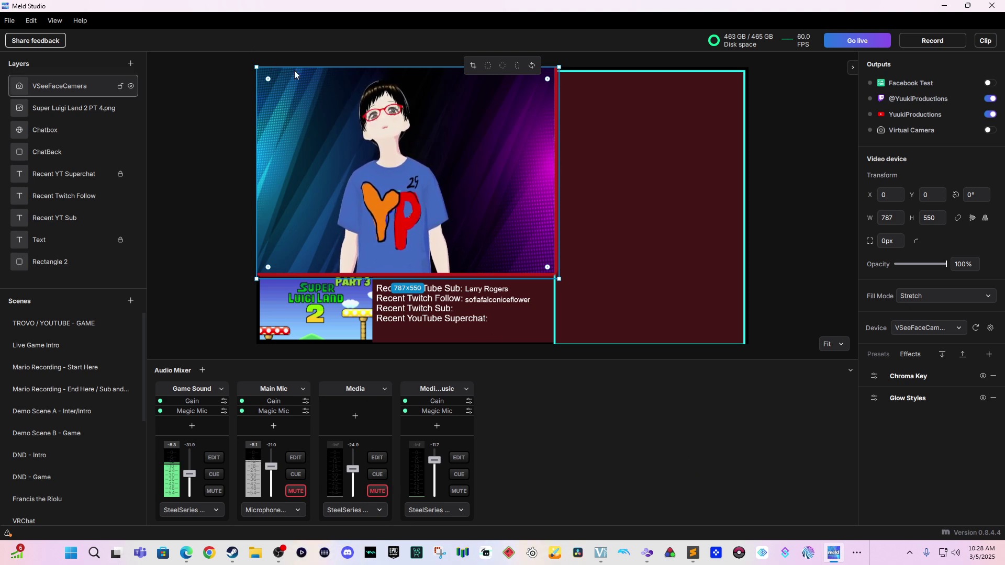
# Inset the avatar's top and left edges to 778×539 at position 9, 11.
pyautogui.moveTo(300, 69); pyautogui.dragTo(303, 74)
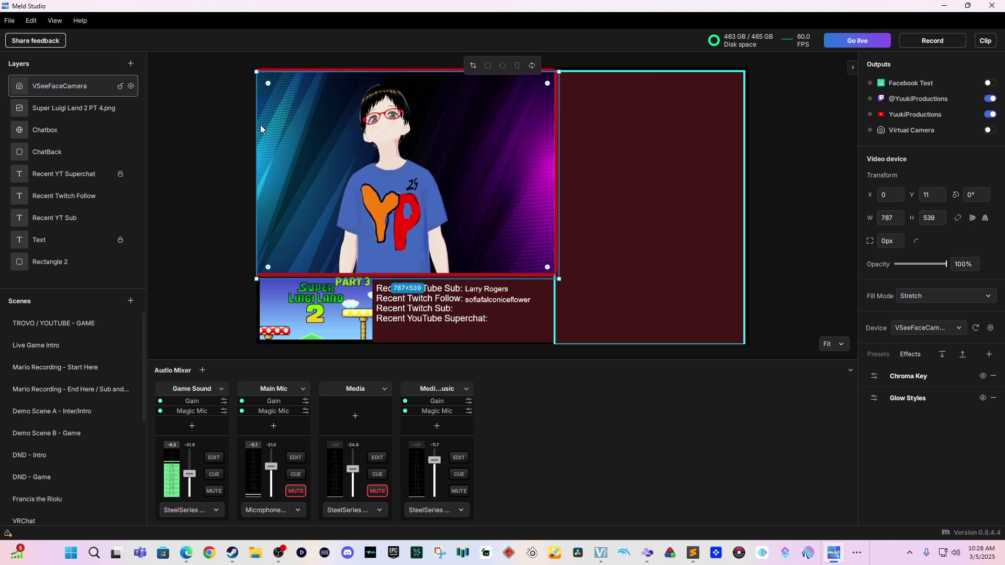
pyautogui.moveTo(259, 128); pyautogui.dragTo(258, 129)
pyautogui.click(246, 137)
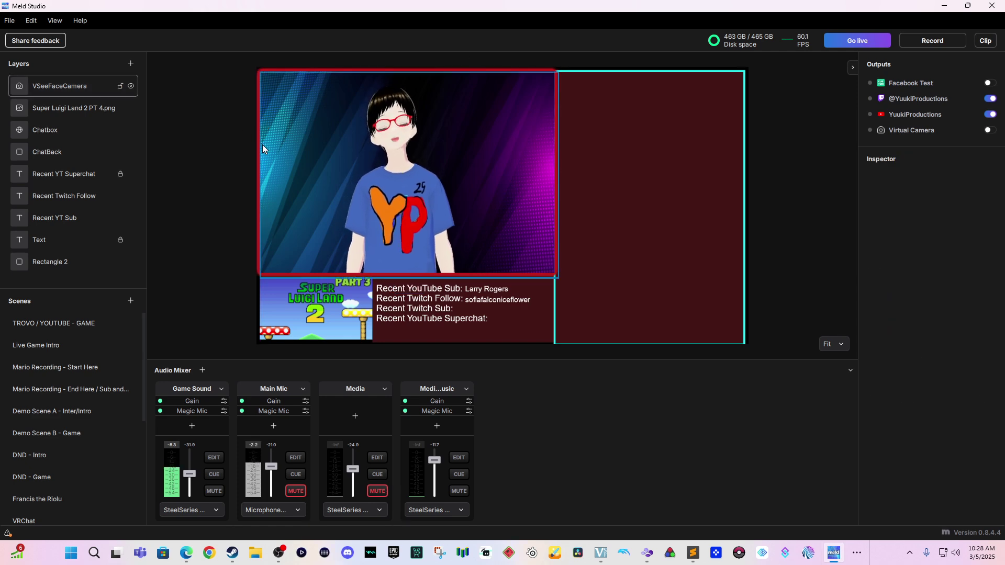
# Switch to the Super Luigi Land 2 game scene using the F2 hotkey.
pyautogui.press('F2')
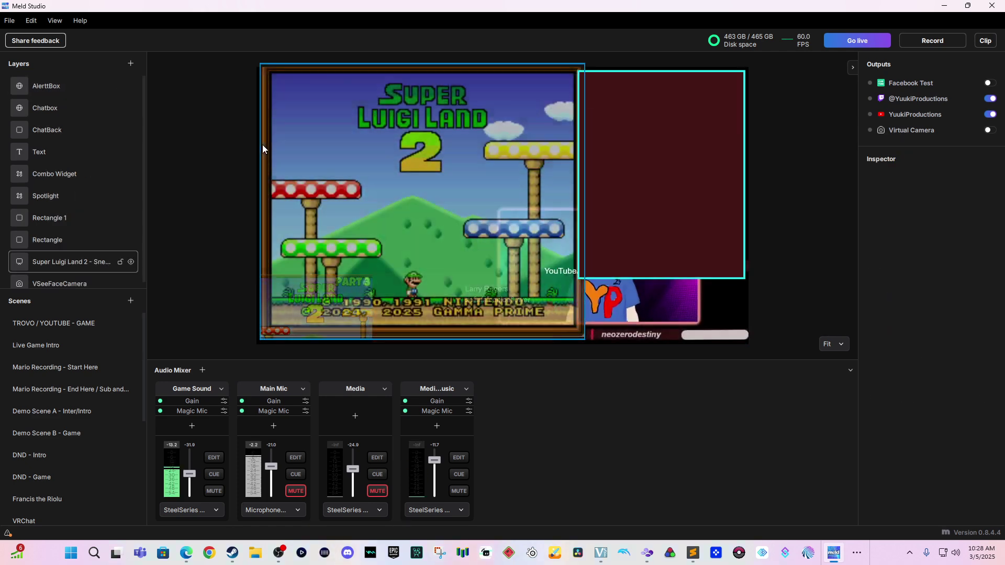